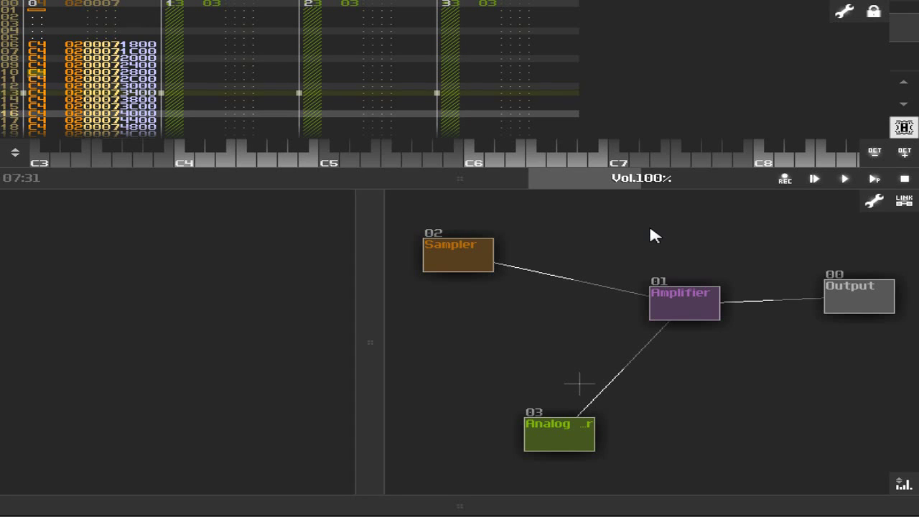
Nudge the Analog generator module up-left in the module graph and show its settings
click(456, 253)
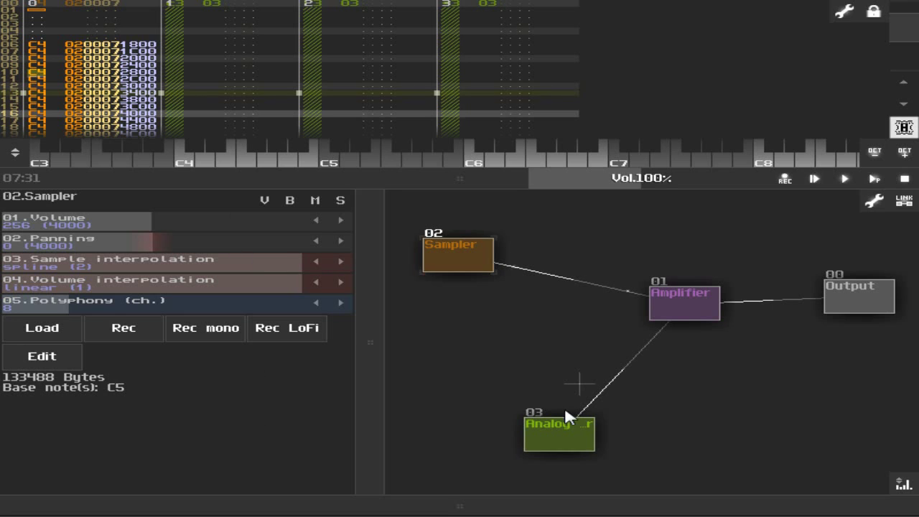
drag(553, 438, 544, 423)
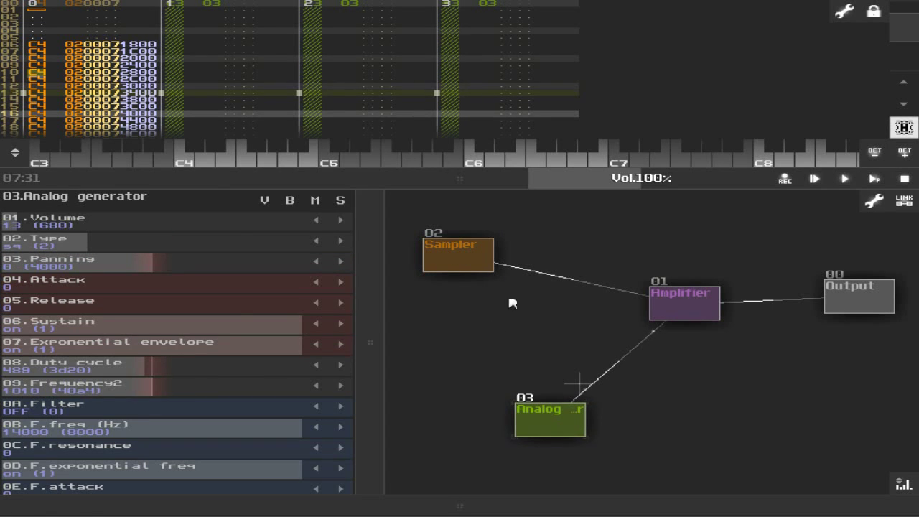
click(427, 269)
click(462, 343)
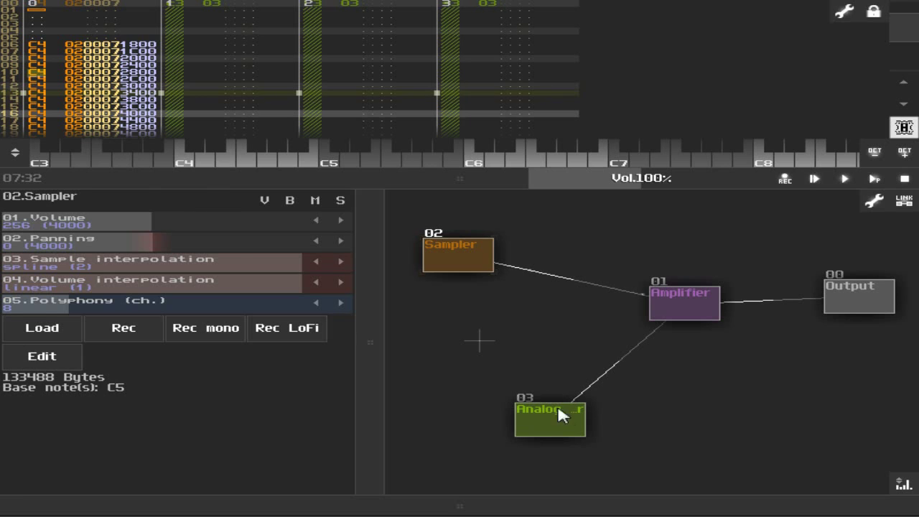
click(564, 415)
click(476, 313)
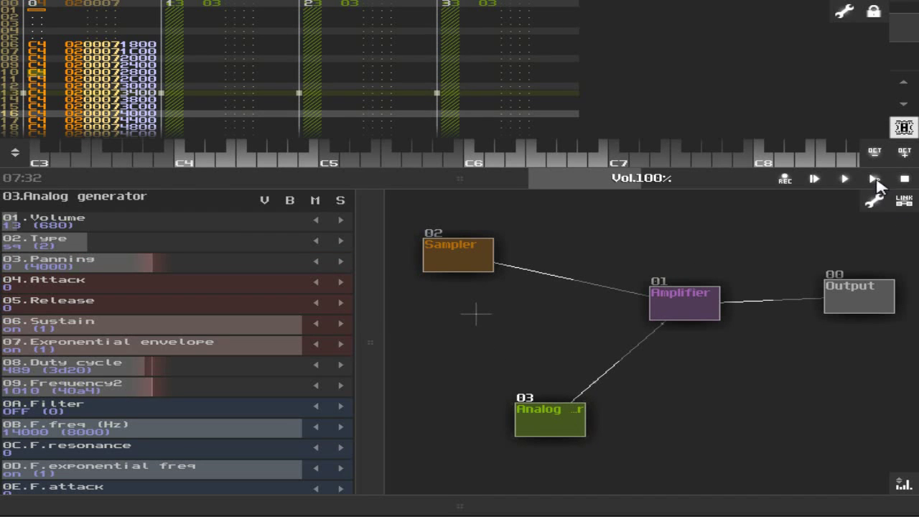
Enlarge the pattern editor, play and stop the song, then widen the module area
drag(384, 178, 395, 366)
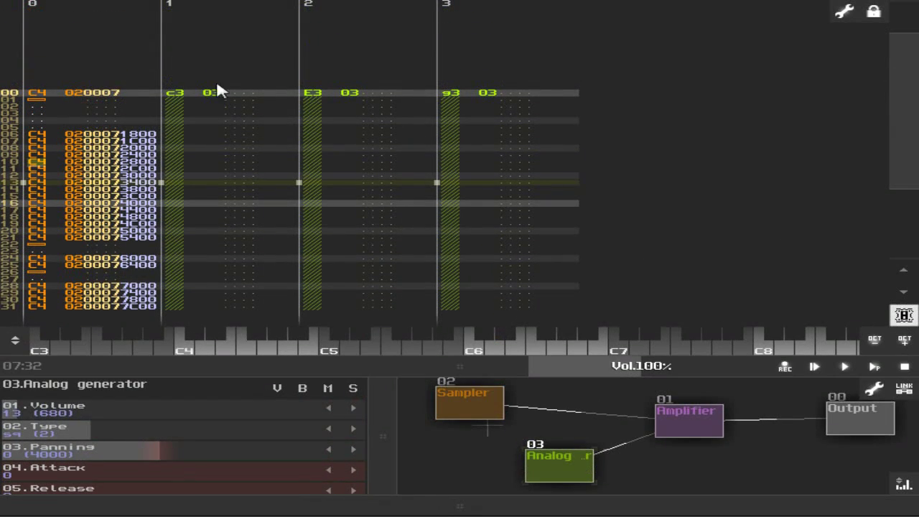
click(874, 366)
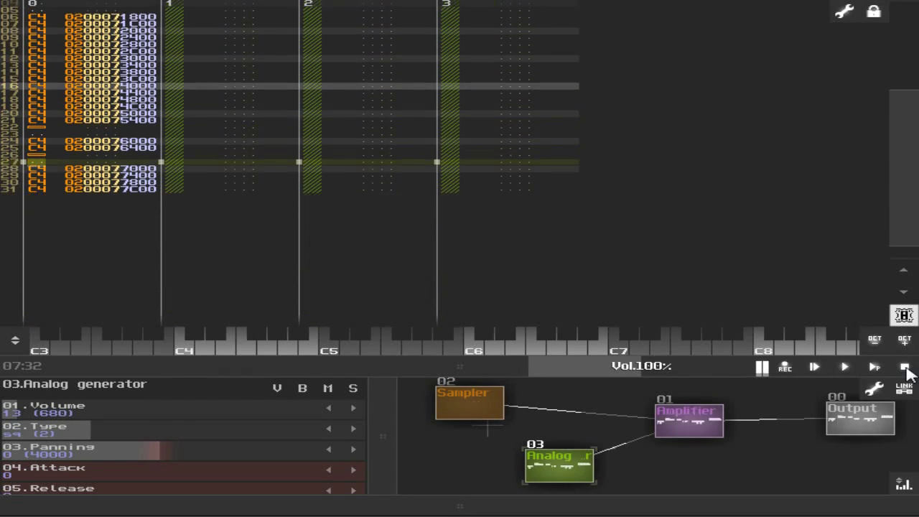
click(905, 366)
drag(520, 370, 520, 114)
Select the channel 0 drum notes, solo the Sampler and play the drum loop alone
click(480, 227)
click(562, 375)
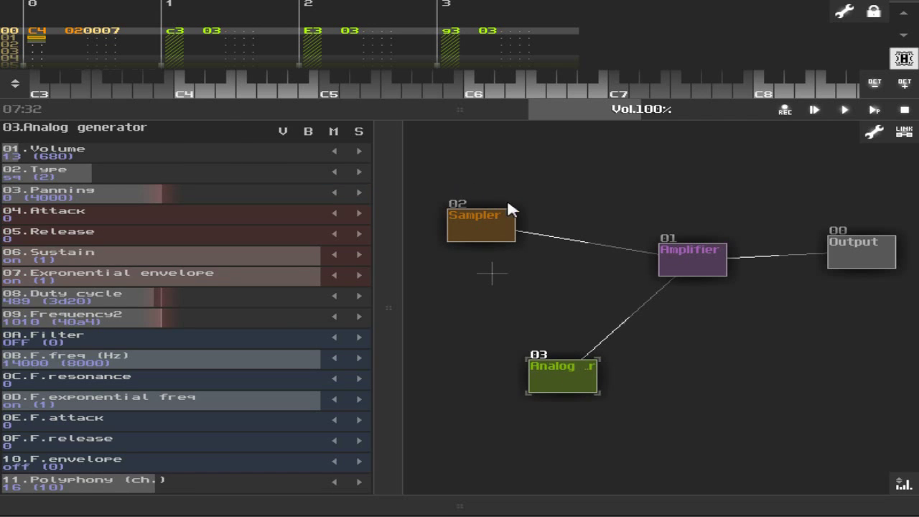
click(437, 100)
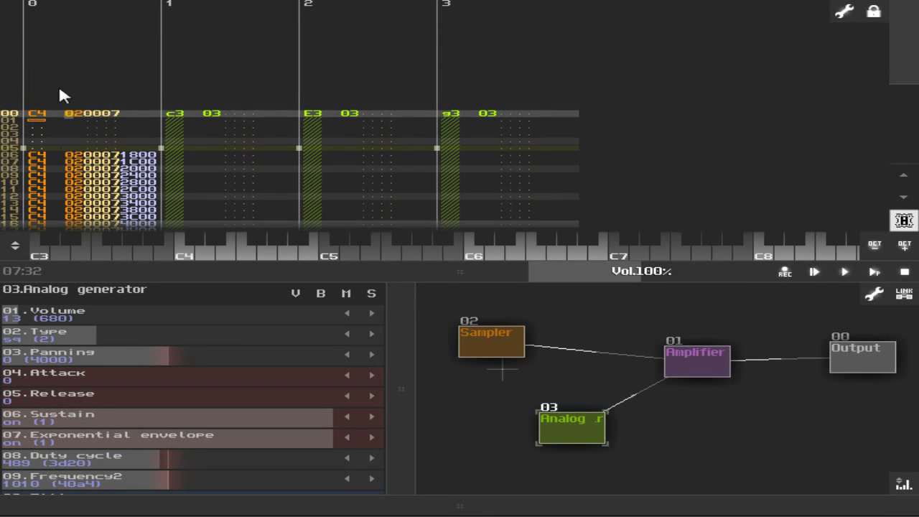
drag(66, 85, 119, 280)
click(480, 335)
click(371, 295)
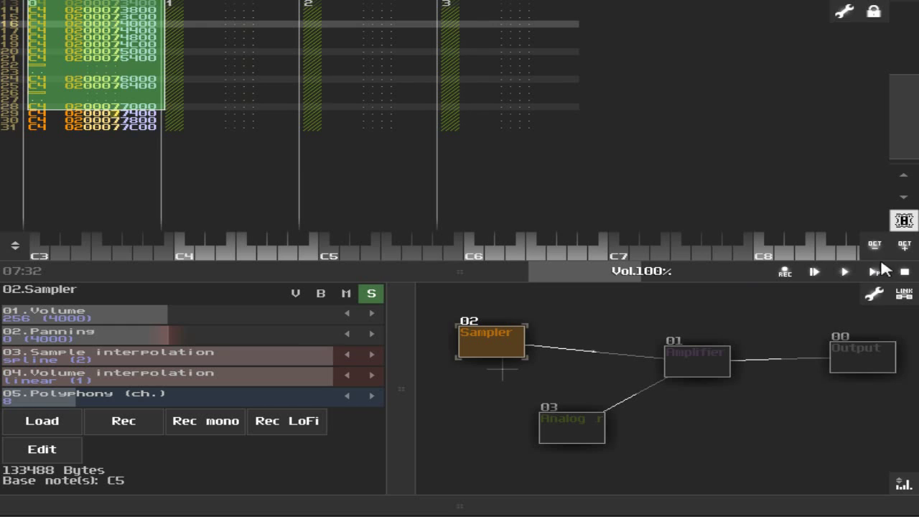
click(874, 272)
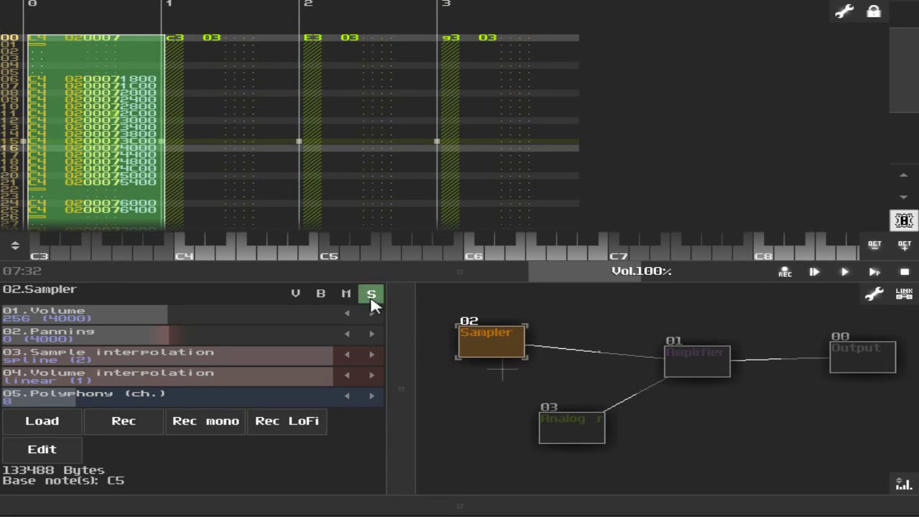
Unsolo the Sampler, solo the Analog generator, play it alone and stop playback
click(372, 293)
click(548, 424)
click(371, 293)
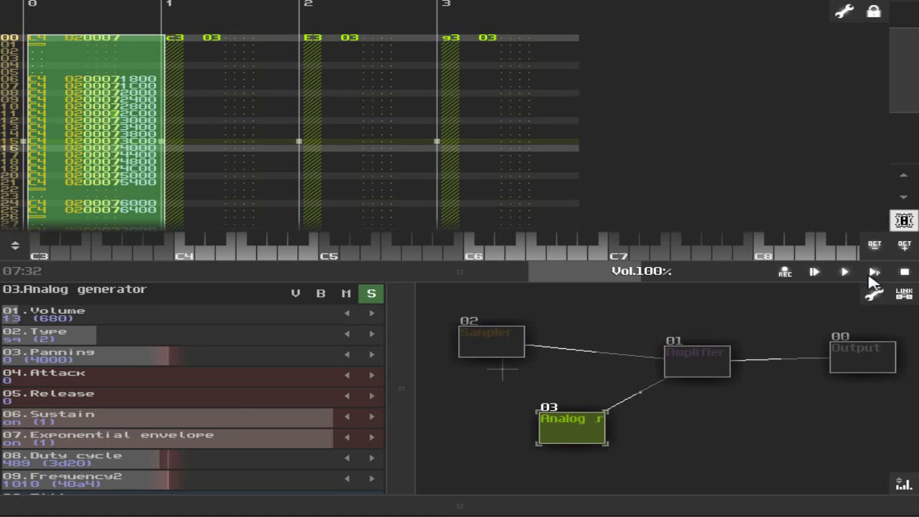
click(874, 271)
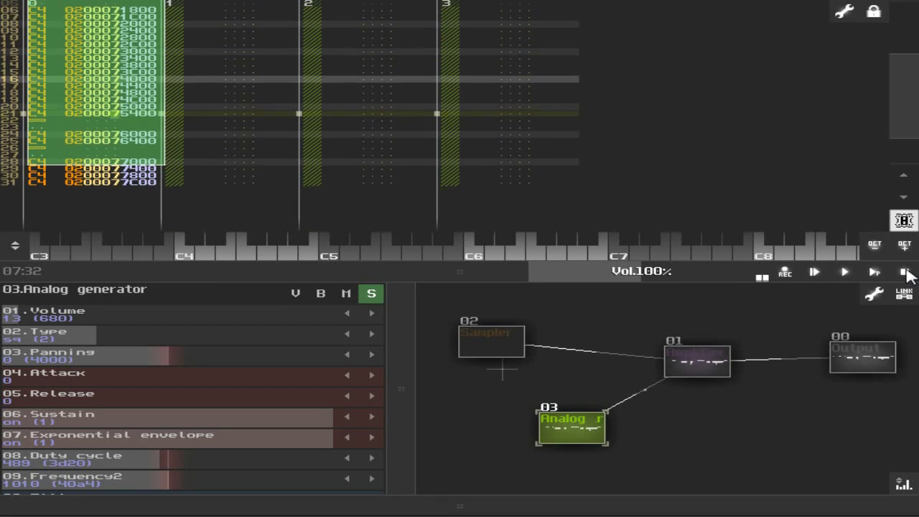
click(905, 273)
Turn solo off, shift the Analog generator module right and enlarge the module area
click(371, 293)
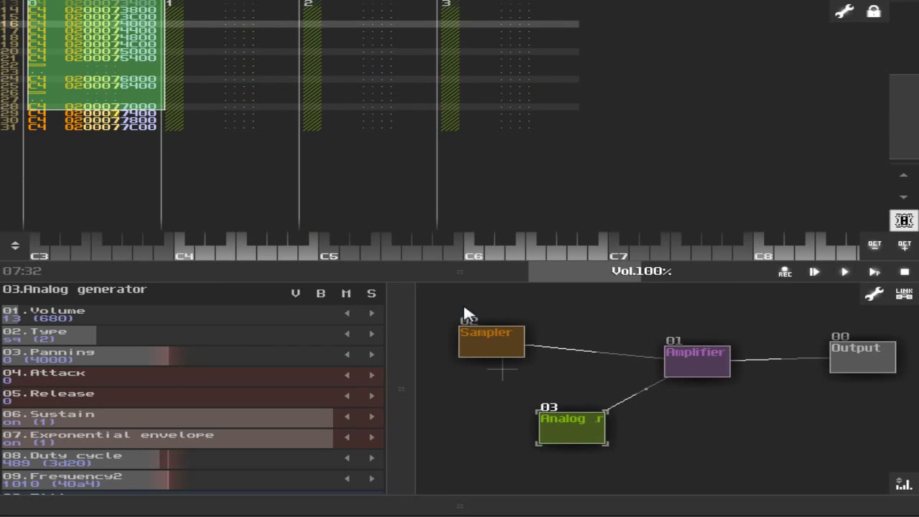
drag(548, 437, 584, 440)
drag(459, 271, 459, 138)
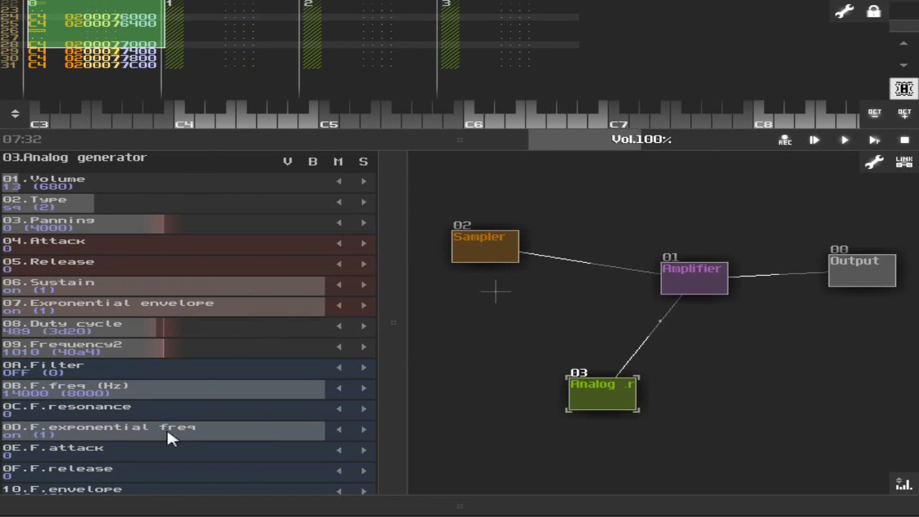
Add a Sound2Ctl module from the new-module list and place it slightly higher
click(455, 240)
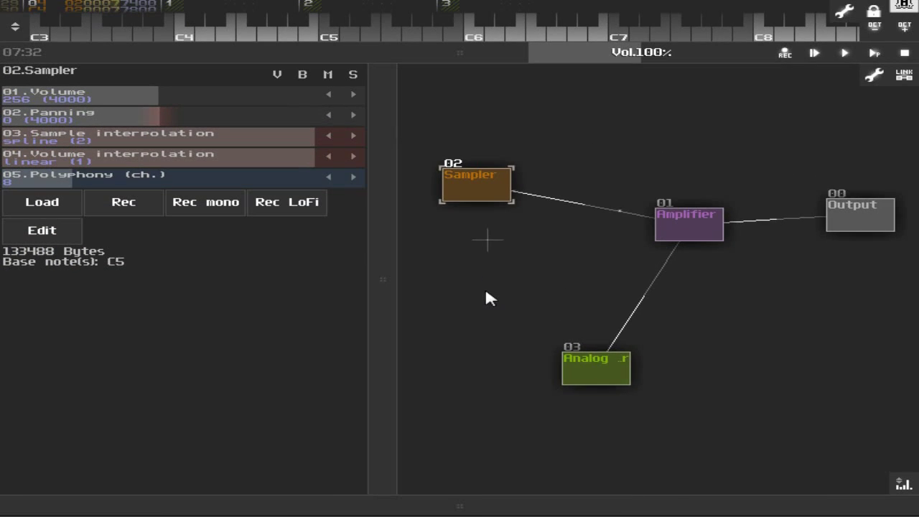
double_click(486, 298)
drag(676, 99, 505, 37)
double_click(466, 460)
drag(485, 303, 484, 292)
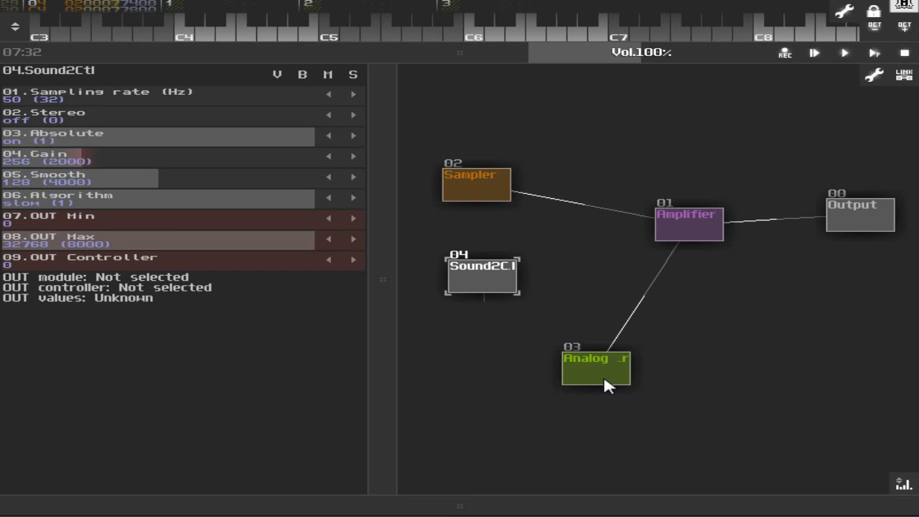
Link the Sampler's output into the Sound2Ctl module
drag(488, 181, 478, 272)
click(478, 273)
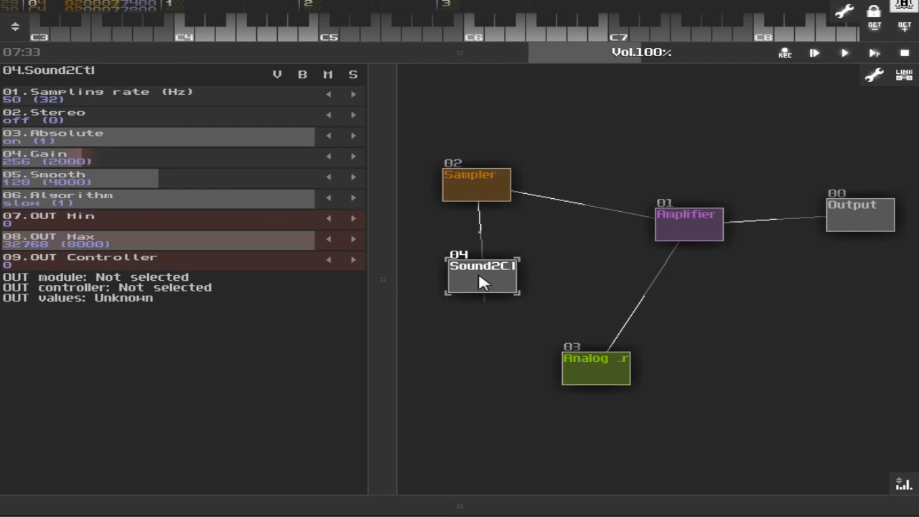
click(585, 367)
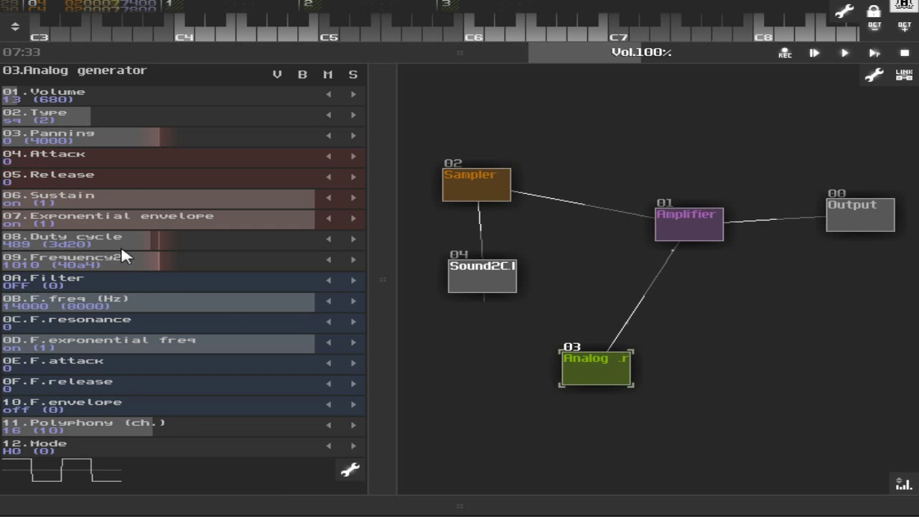
Set Sound2Ctl's OUT Controller to 8 and connect it to the Analog generator
click(459, 286)
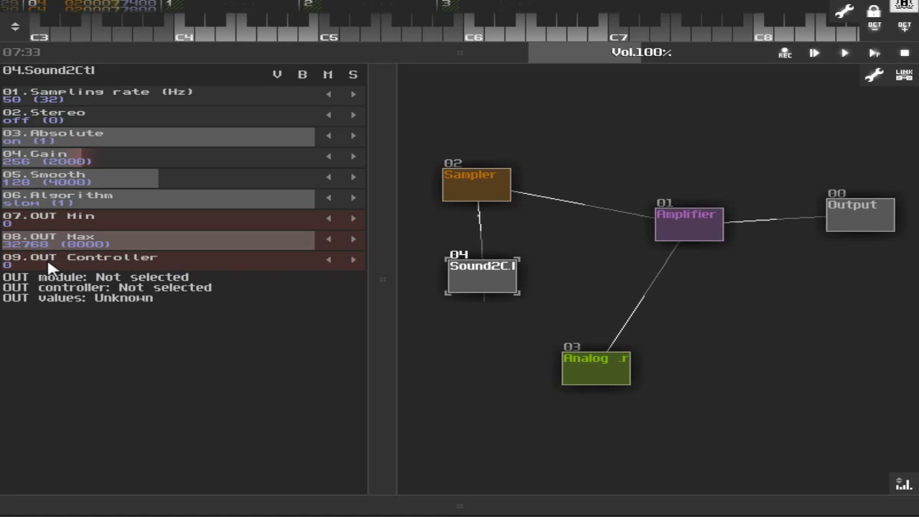
drag(352, 263, 351, 262)
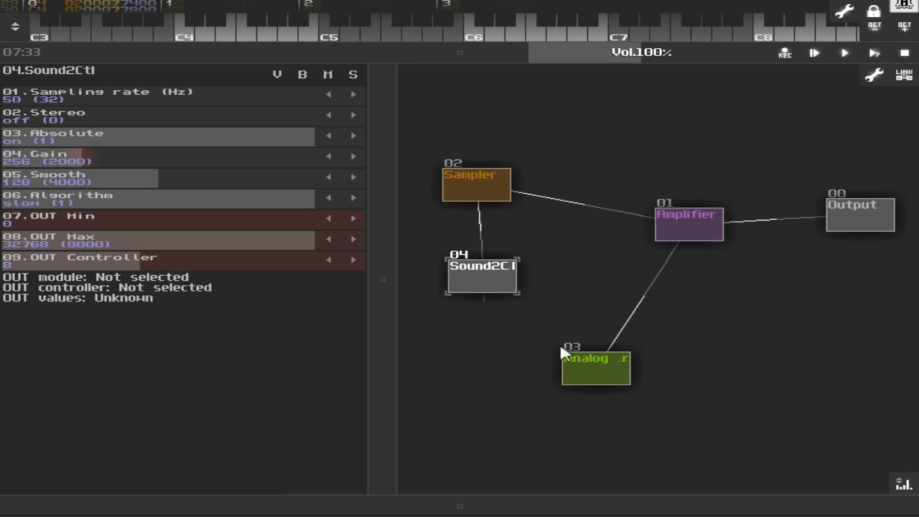
shift+click(596, 369)
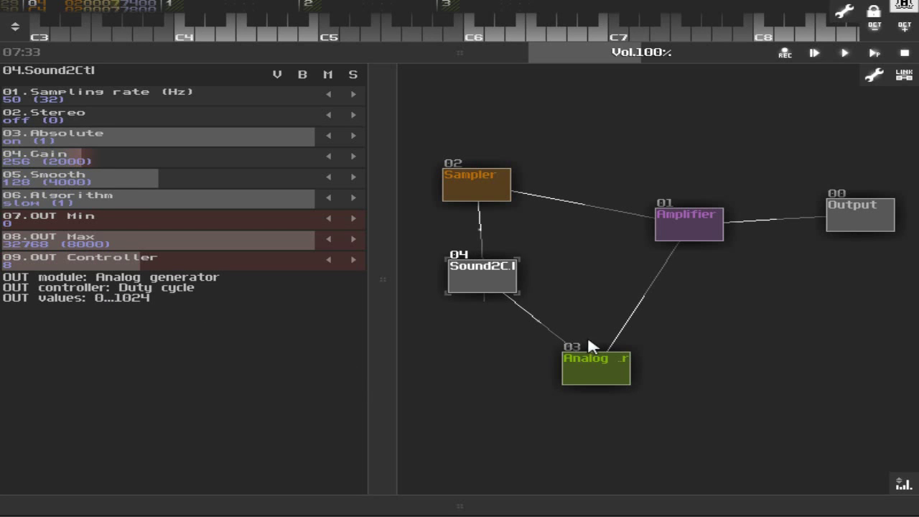
Set the Analog generator's Duty cycle to 0 and confirm Sound2Ctl targets it
click(595, 365)
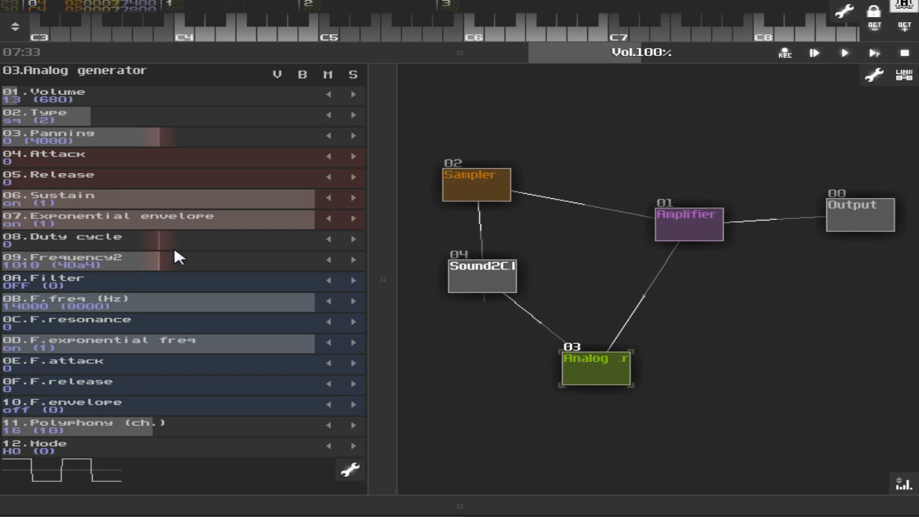
drag(170, 243, 351, 290)
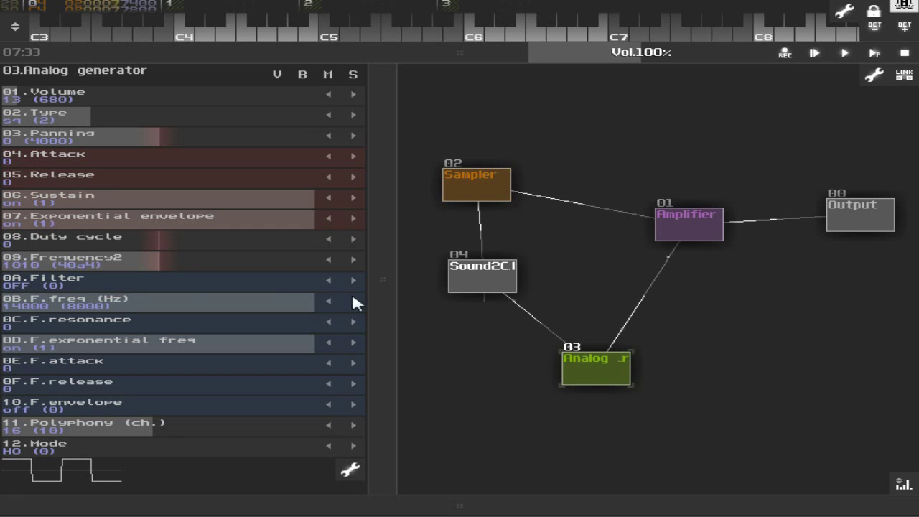
click(482, 282)
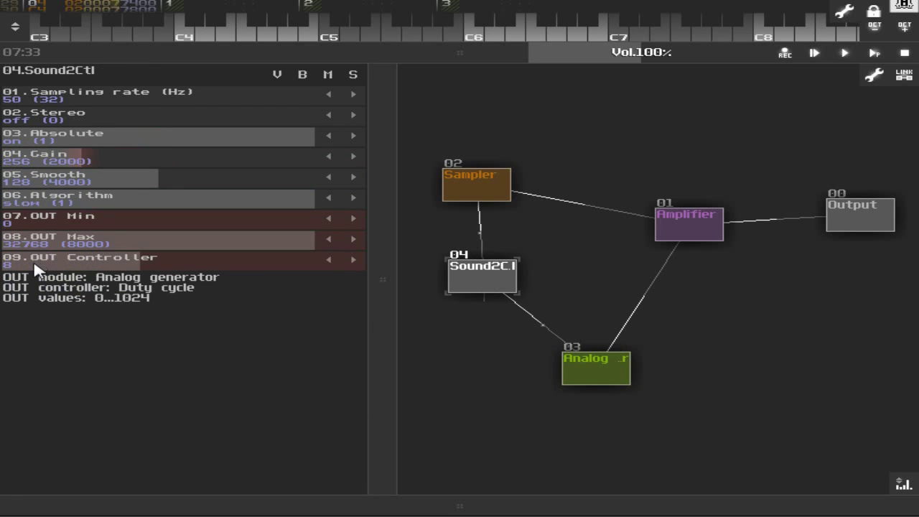
click(181, 277)
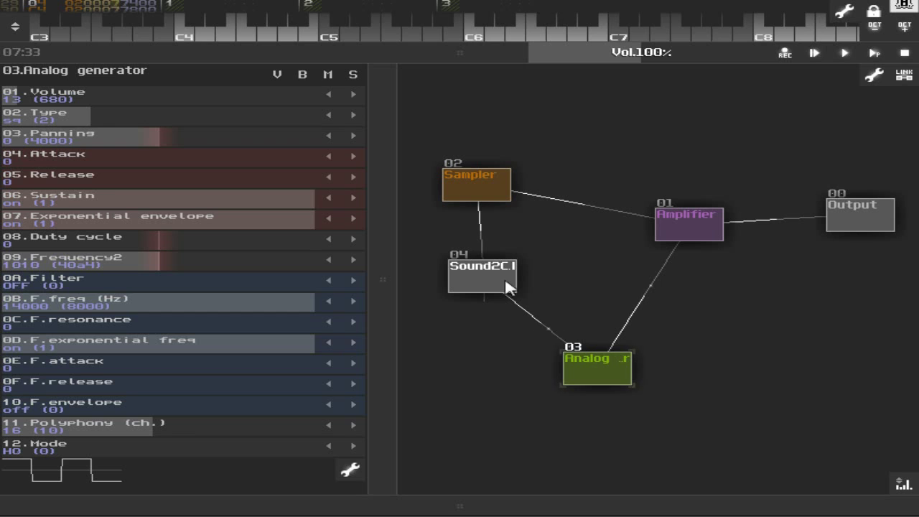
drag(460, 51, 458, 116)
Play two test notes on the Sampler to trigger the drum loop
click(469, 240)
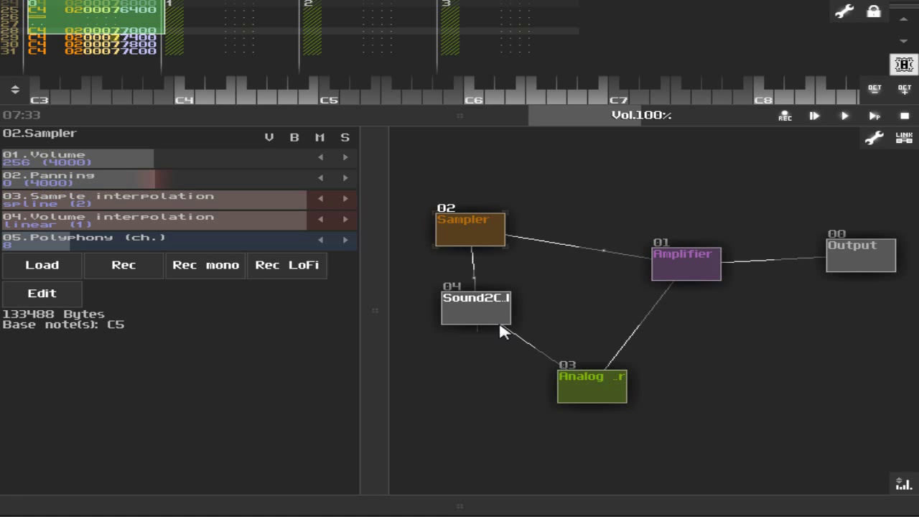
click(319, 97)
click(267, 96)
Move the Sound2Ctl module slightly lower and review the Sampler, Sound2Ctl and Analog panels
click(492, 321)
drag(492, 321, 491, 340)
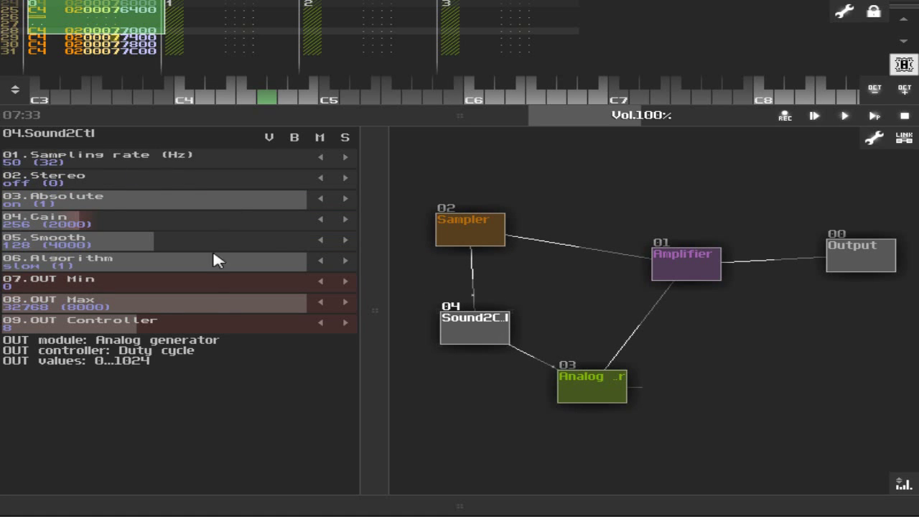
click(464, 229)
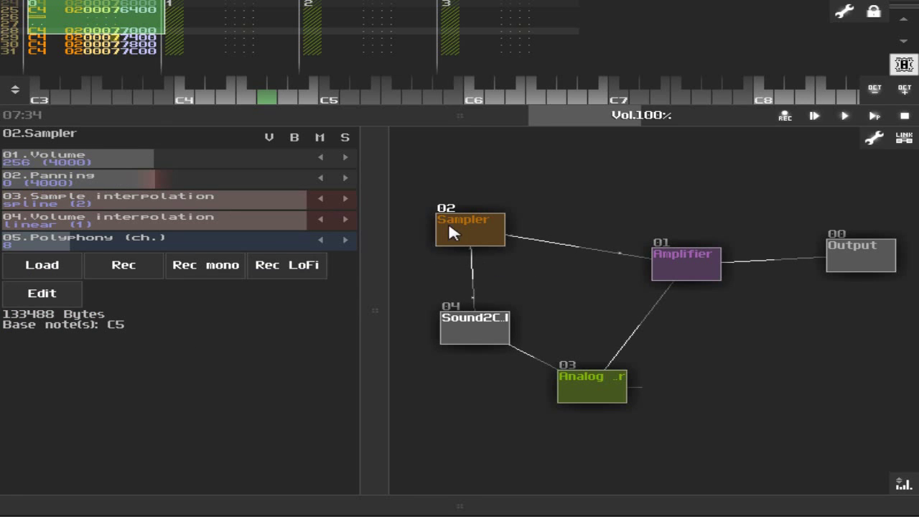
click(468, 323)
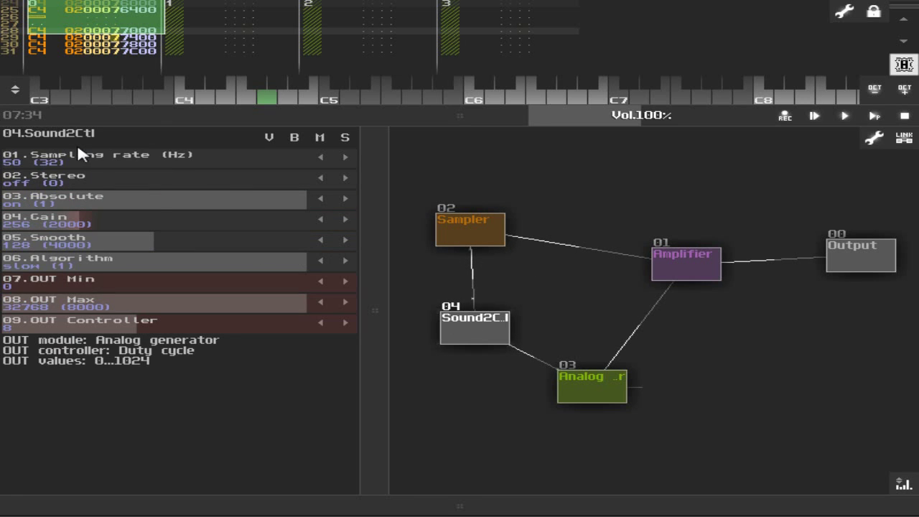
click(571, 387)
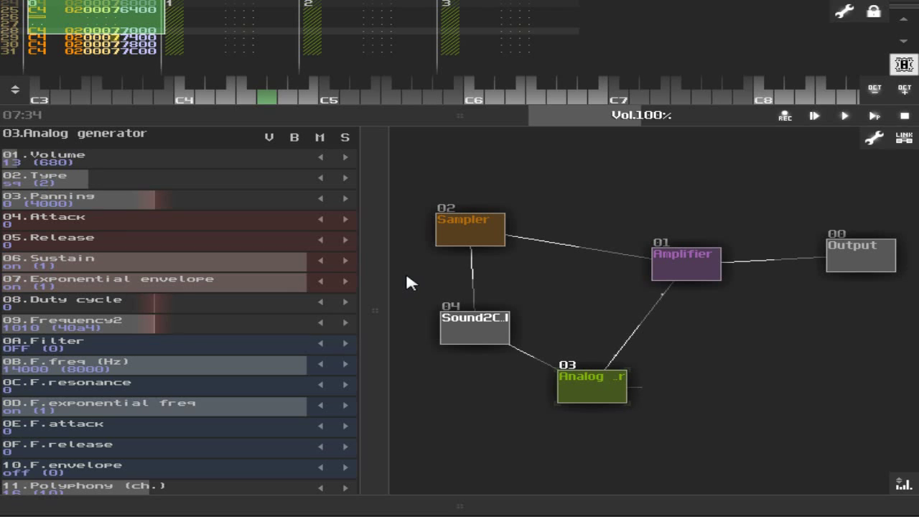
click(459, 325)
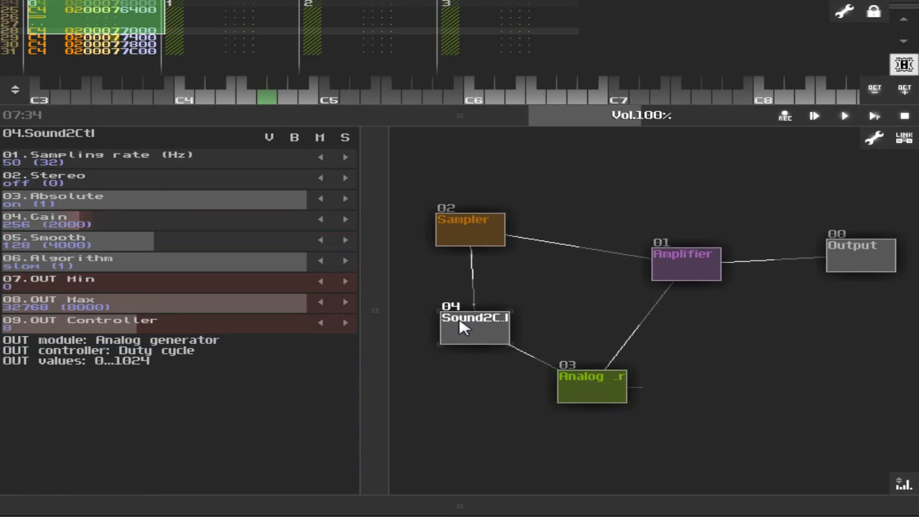
drag(415, 115, 226, 102)
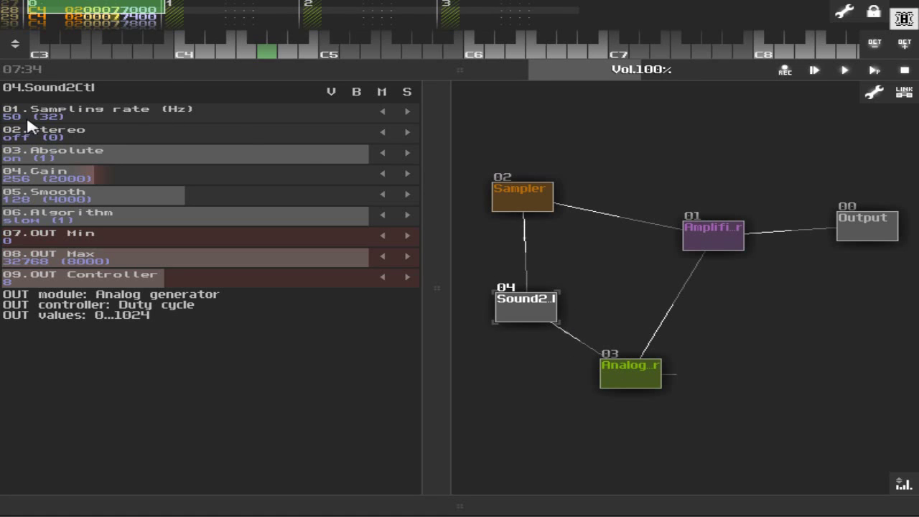
Sweep Sound2Ctl's sampling rate through 2060 and 32768 Hz, finally leaving it at 1 Hz
drag(54, 123, 58, 126)
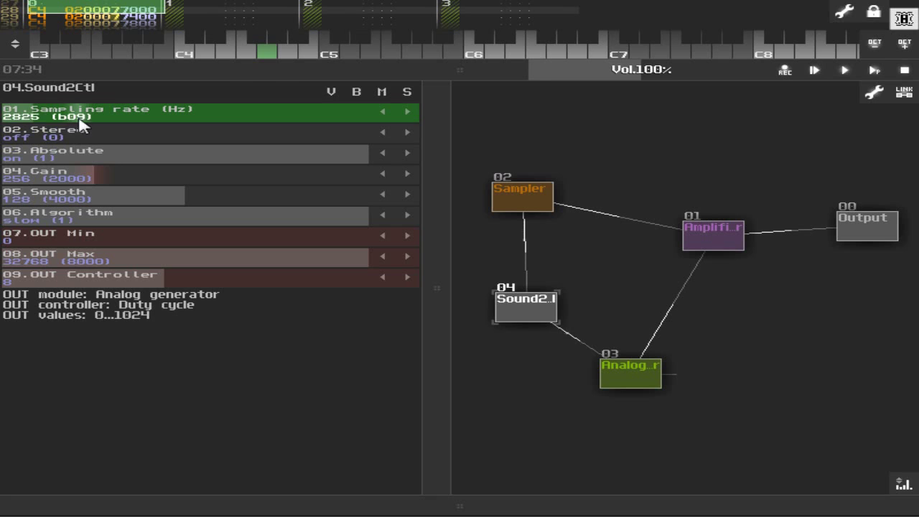
drag(77, 127, 39, 127)
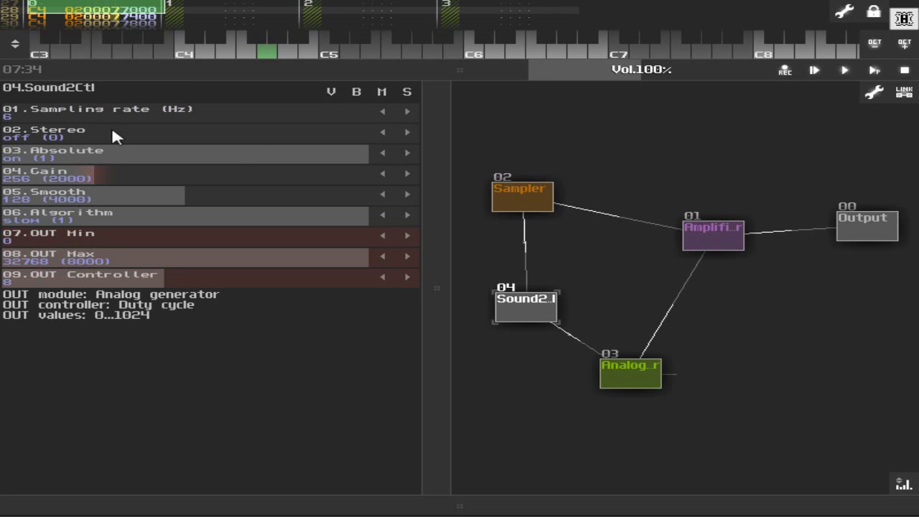
drag(242, 113, 254, 118)
click(20, 120)
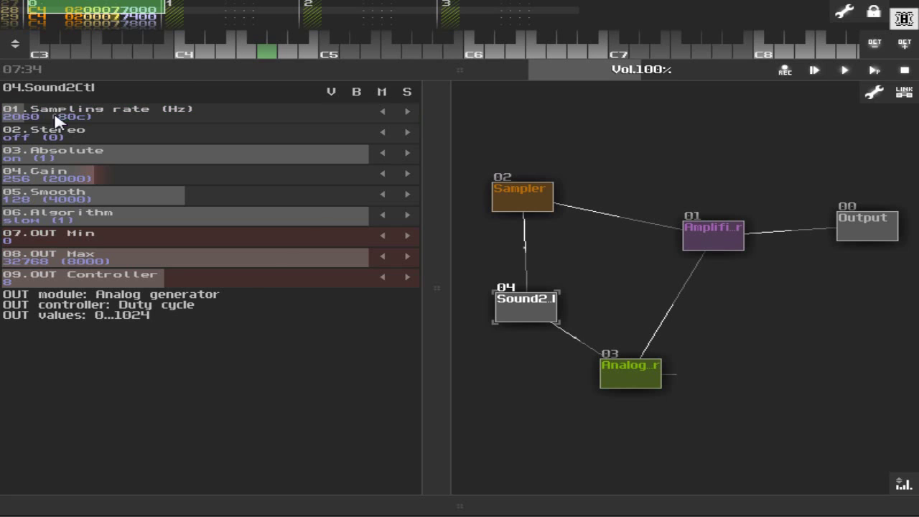
drag(38, 121, 12, 116)
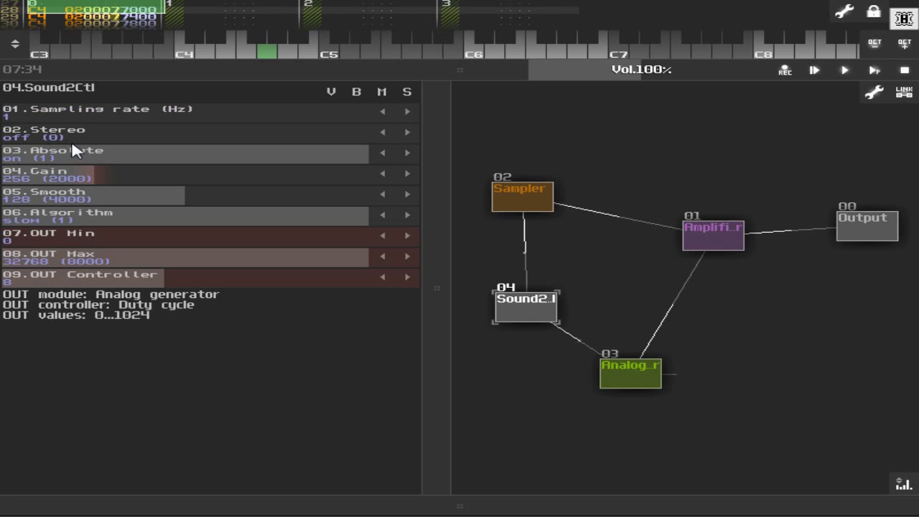
drag(72, 115, 608, 113)
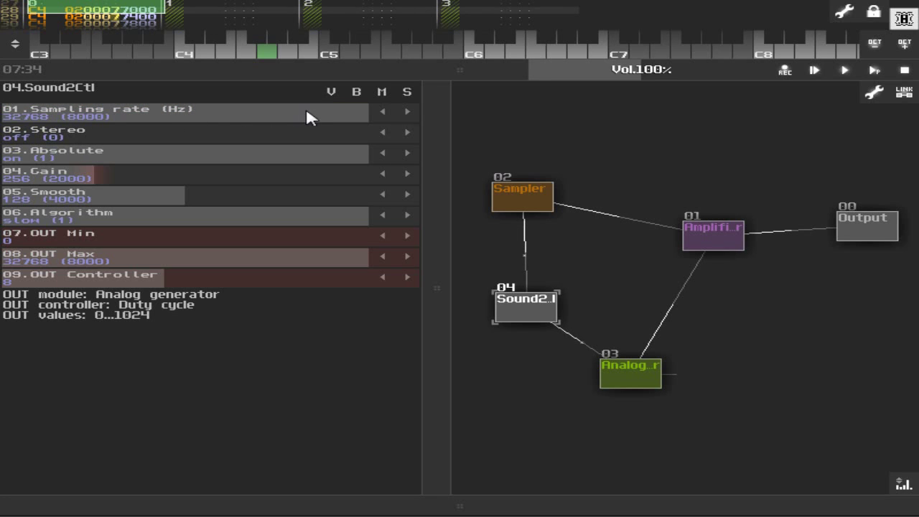
drag(313, 119, 4, 117)
click(626, 251)
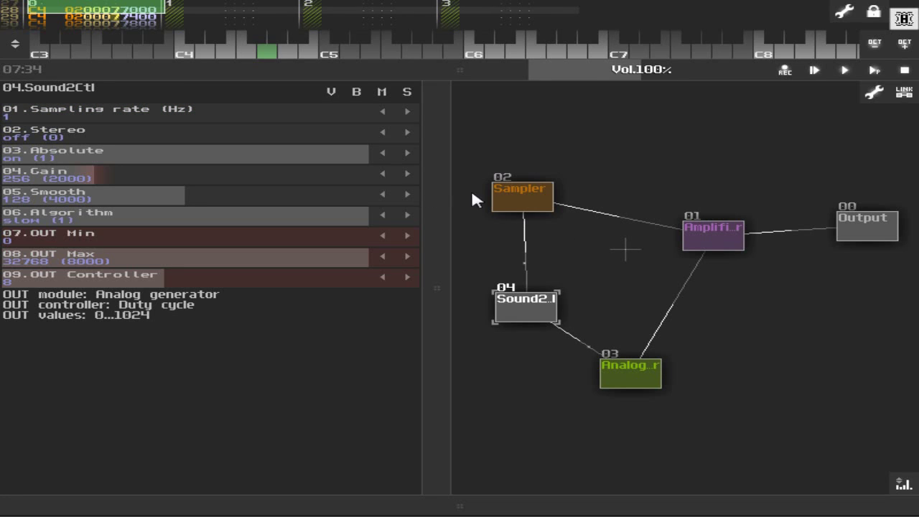
Play the drum loop twice on C5 while comparing Sampler and Sound2Ctl settings
click(499, 201)
click(322, 58)
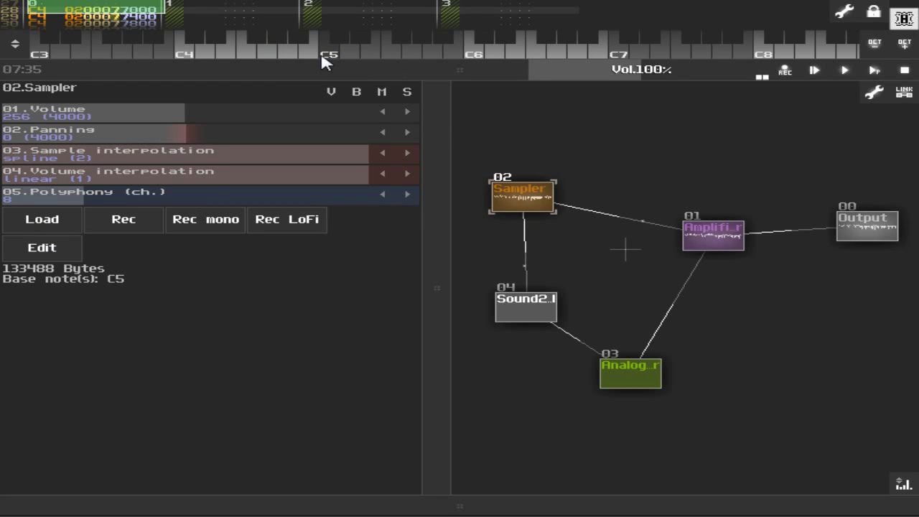
click(322, 58)
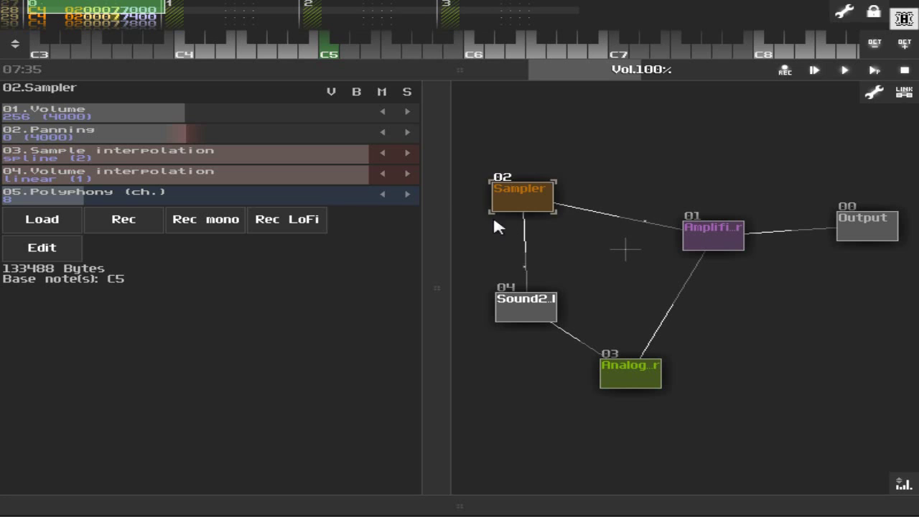
click(517, 307)
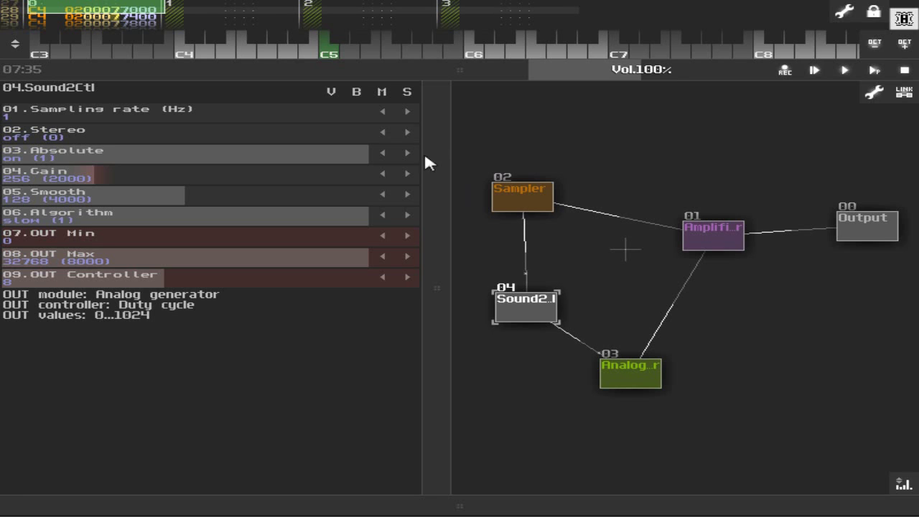
click(524, 206)
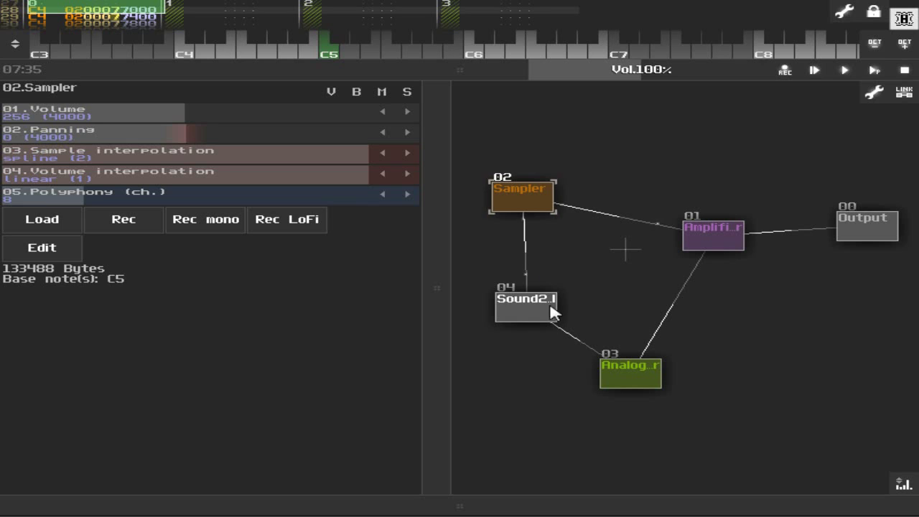
click(517, 310)
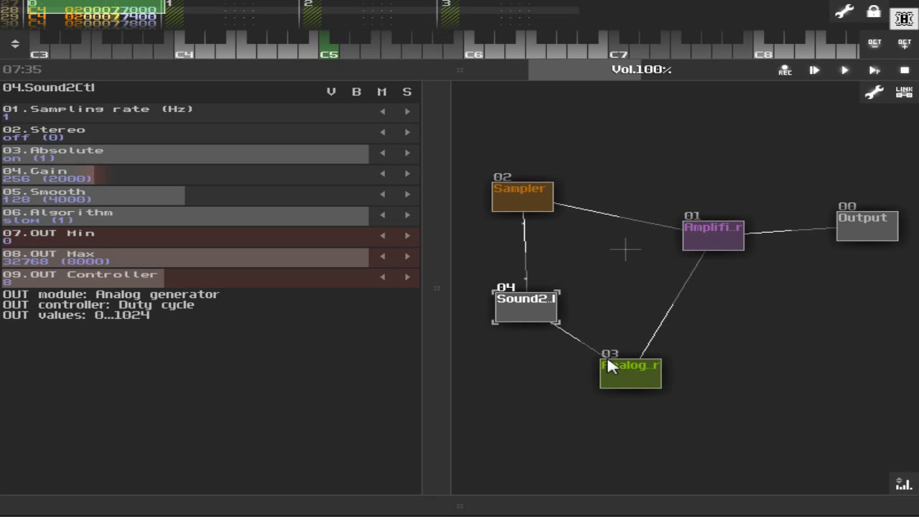
Pan the Sampler fully left to -128, then reselect Sound2Ctl
click(525, 211)
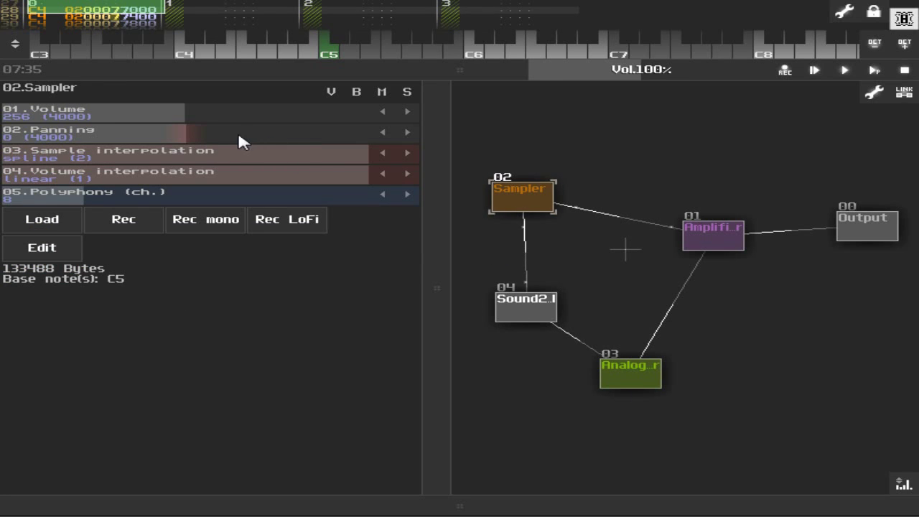
drag(243, 131, 749, 165)
click(525, 308)
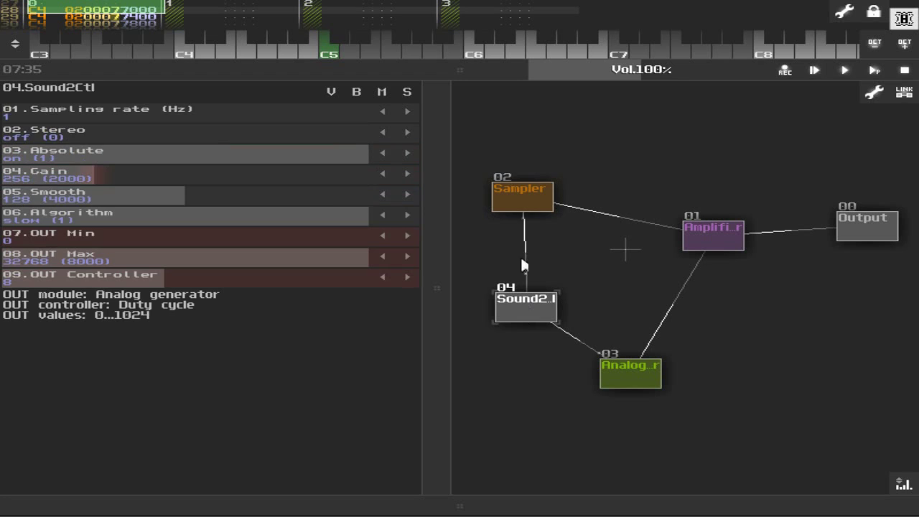
Bring the Sampler's panning back near centre at 4
click(607, 373)
click(543, 321)
click(528, 185)
drag(288, 133, 158, 158)
drag(389, 132, 341, 132)
click(528, 310)
Enlarge the pattern area and compare the Sound2Ctl, Analog generator and Sampler settings
drag(407, 66, 425, 130)
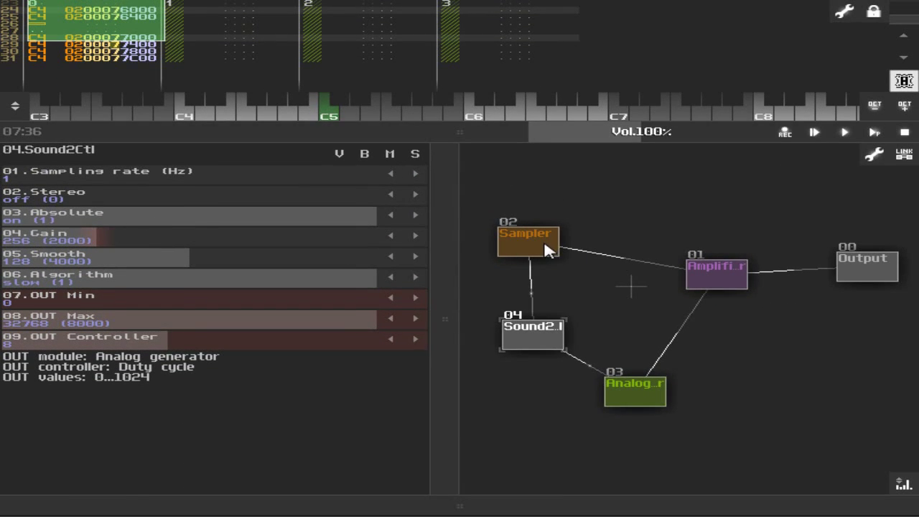
click(650, 392)
click(539, 343)
click(635, 386)
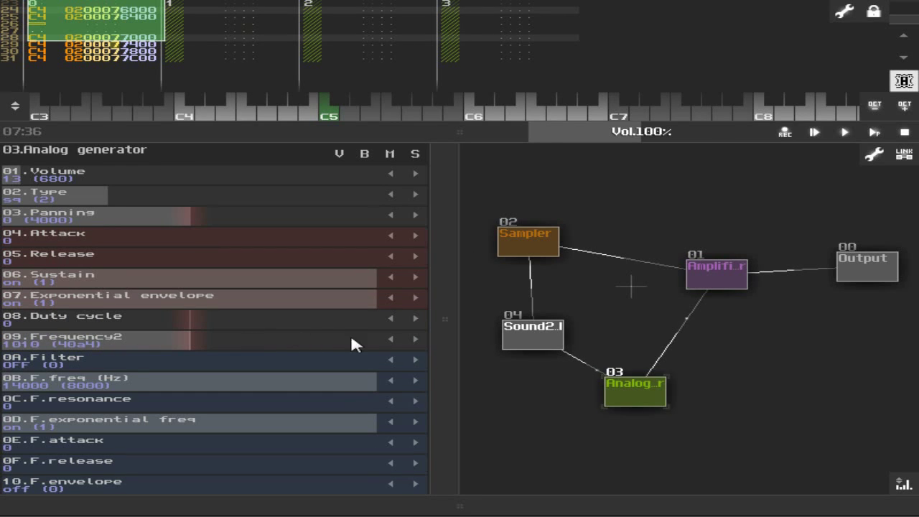
click(546, 336)
click(628, 384)
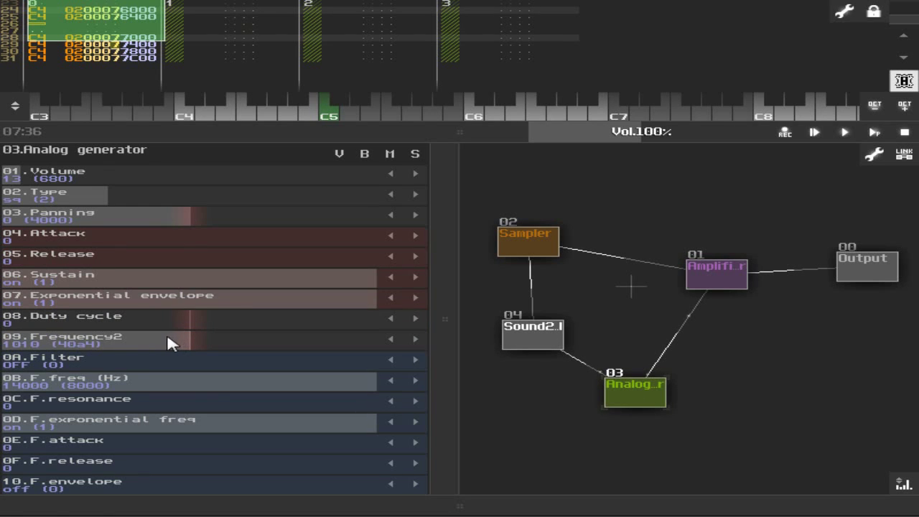
click(518, 331)
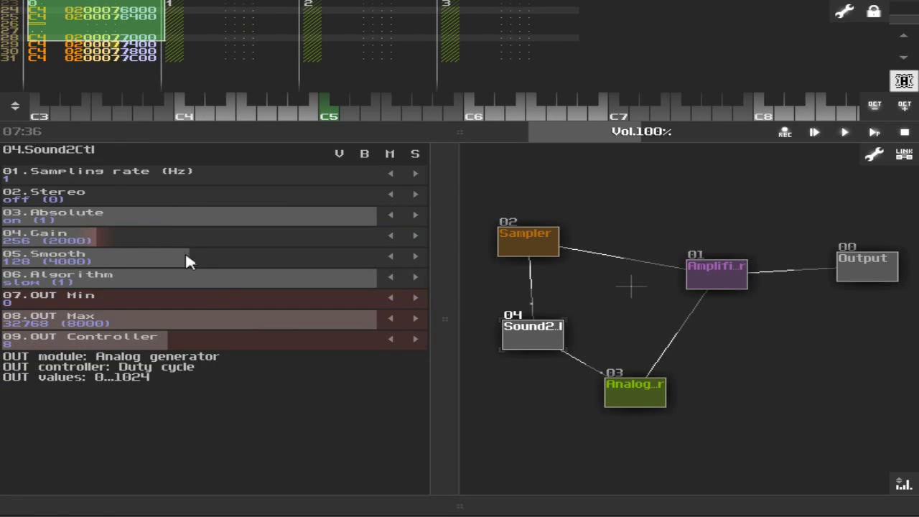
click(529, 252)
click(537, 343)
Sweep Sound2Ctl's smoothing between 0 and 256, settling it at 129
mouse_move(196, 251)
mouse_down()
mouse_move(11, 262)
mouse_move(238, 250)
mouse_move(180, 253)
mouse_up()
drag(10, 258, 380, 257)
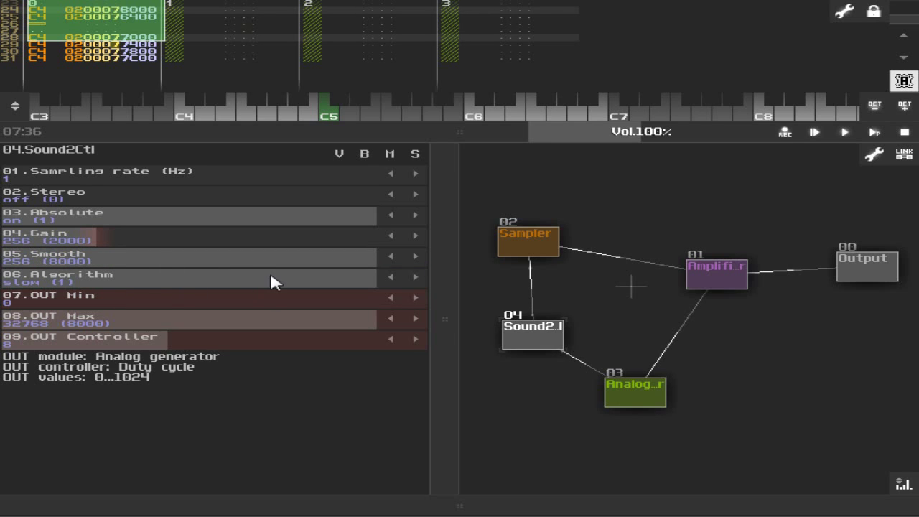
drag(287, 266, 112, 266)
drag(178, 265, 226, 255)
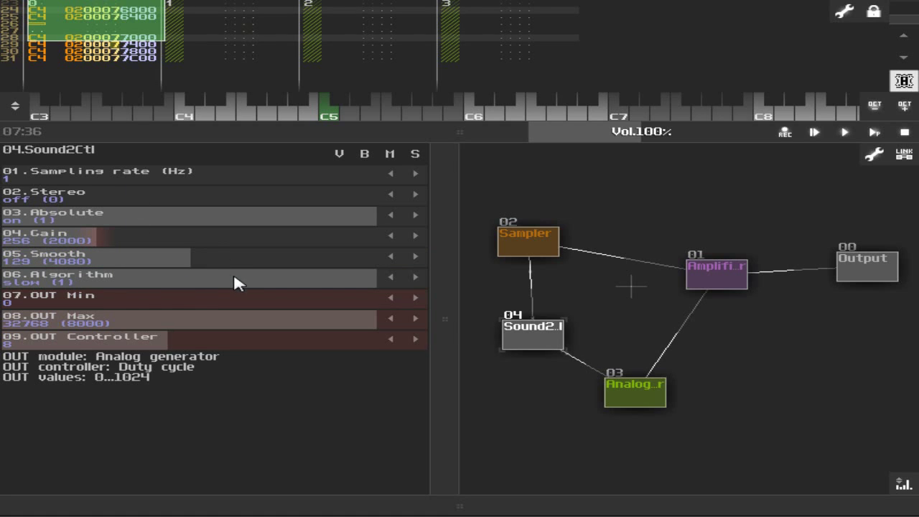
Toggle Sound2Ctl's algorithm to fast and back to slow, then open the spectrum analyzer
click(392, 277)
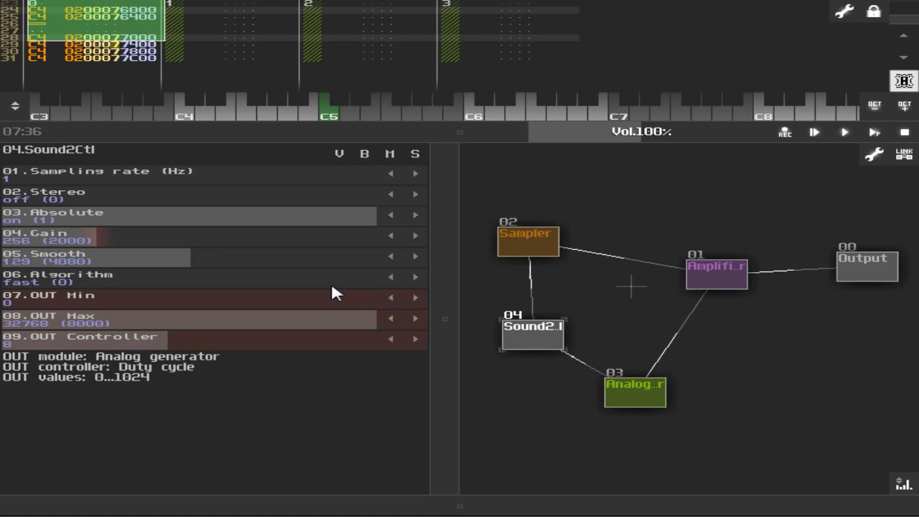
click(415, 277)
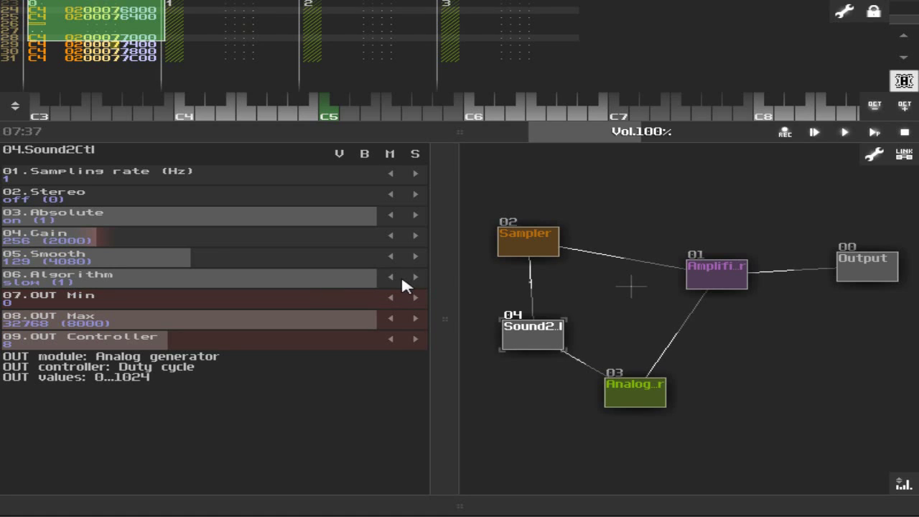
drag(902, 484, 845, 470)
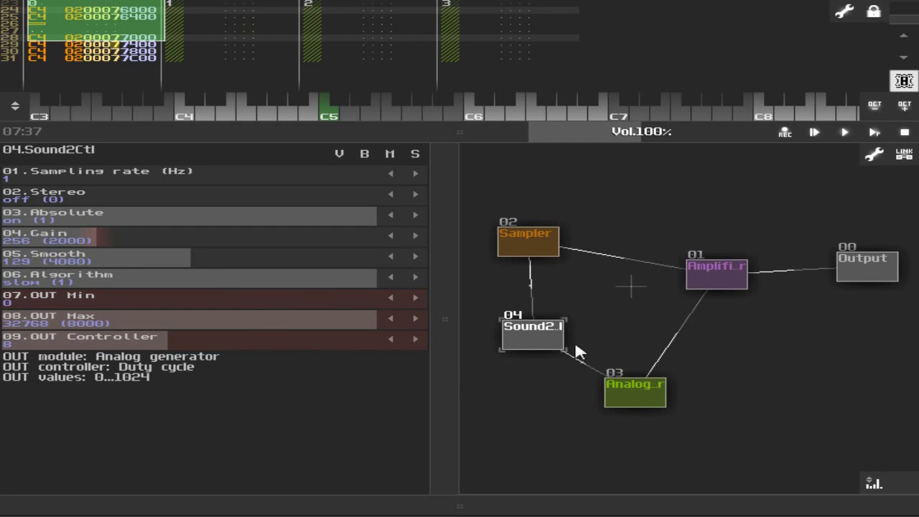
Move the Sound2Ctl module slightly left, try raising OUT Min, and show the Analog generator's parameters
drag(532, 336, 512, 339)
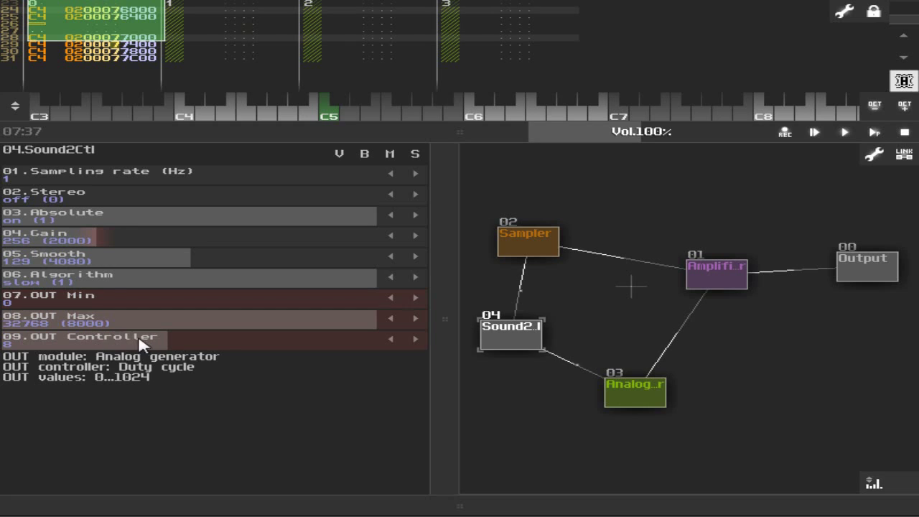
drag(79, 301, 276, 353)
click(629, 393)
click(108, 323)
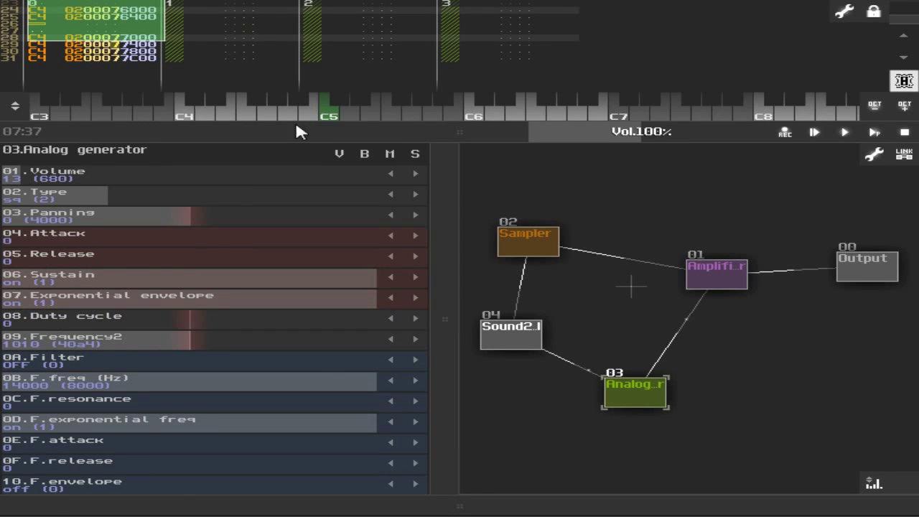
Play and hold C5 to watch the Duty cycle follow the drum loop
drag(298, 122, 298, 119)
click(126, 318)
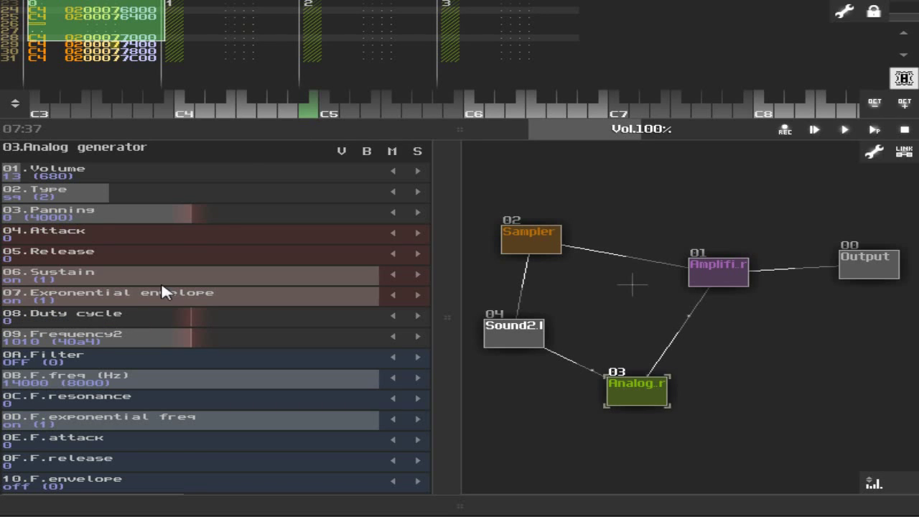
click(313, 107)
click(251, 318)
drag(290, 138, 290, 127)
click(150, 306)
Set Sound2Ctl's OUT Min to 1096 and OUT Max to 30992, then enlarge the pattern area
click(226, 97)
click(544, 339)
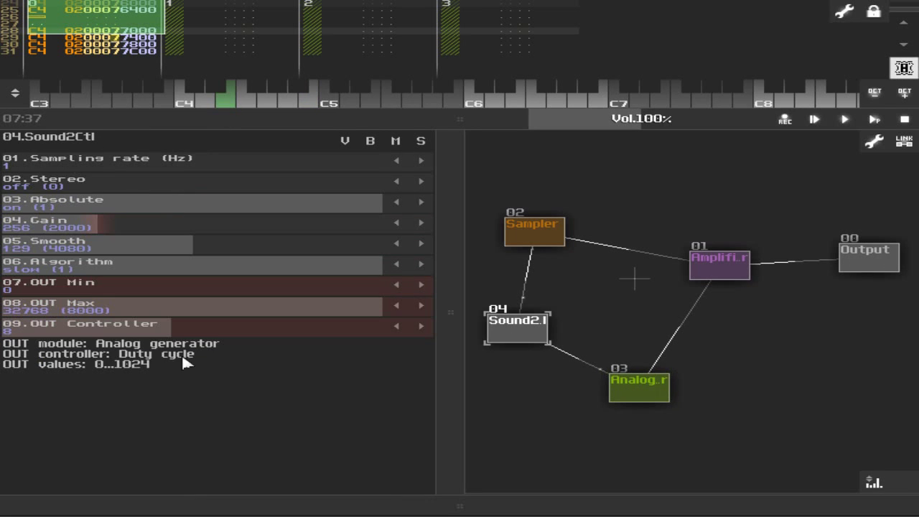
mouse_move(95, 285)
mouse_down()
mouse_move(113, 284)
mouse_move(83, 295)
mouse_move(93, 290)
mouse_up()
drag(309, 307, 300, 316)
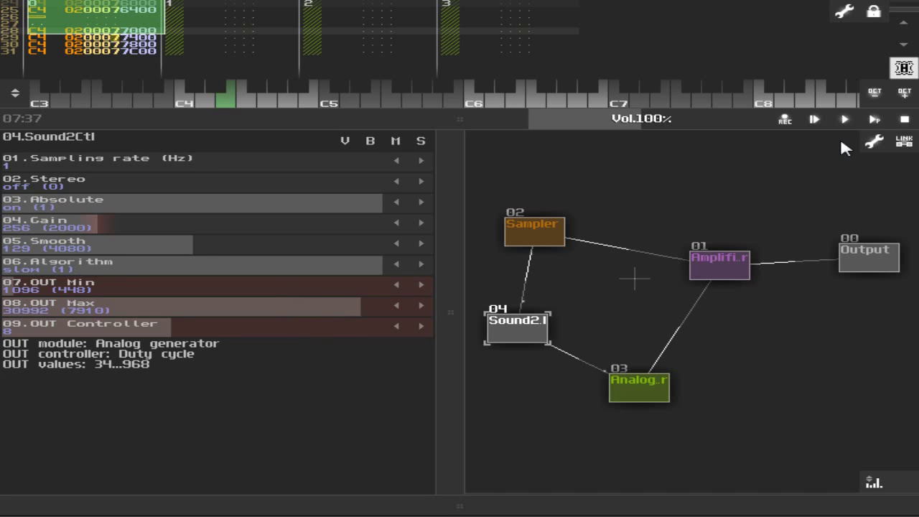
drag(487, 115, 481, 183)
Play the song briefly to watch the Analog generator's duty cycle, then stop and adjust it
click(875, 186)
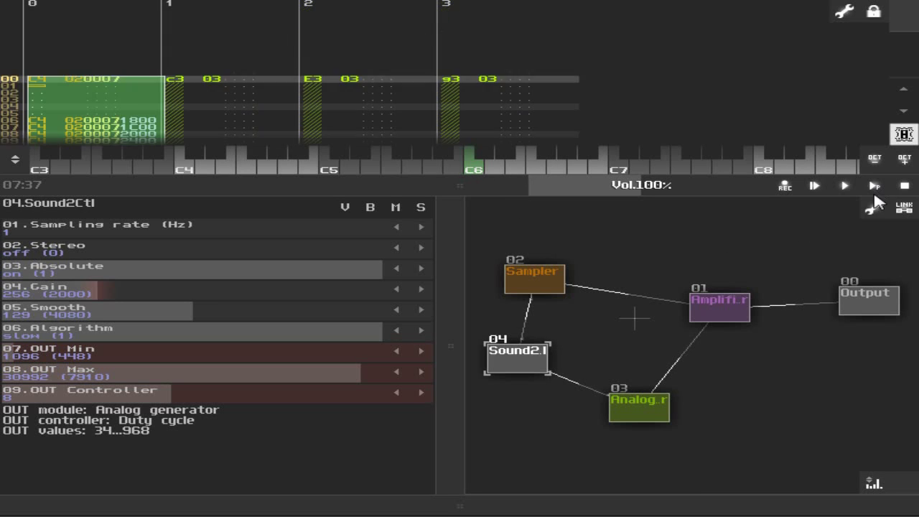
click(644, 416)
click(22, 376)
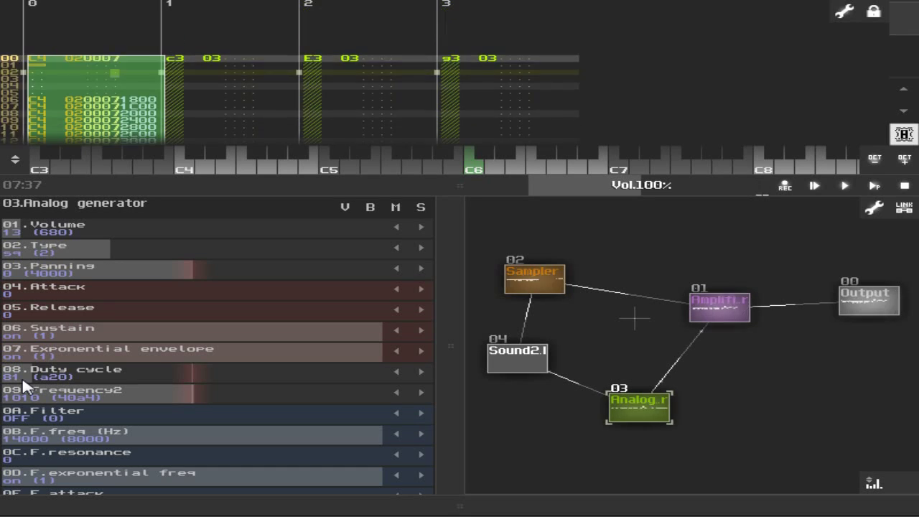
click(905, 186)
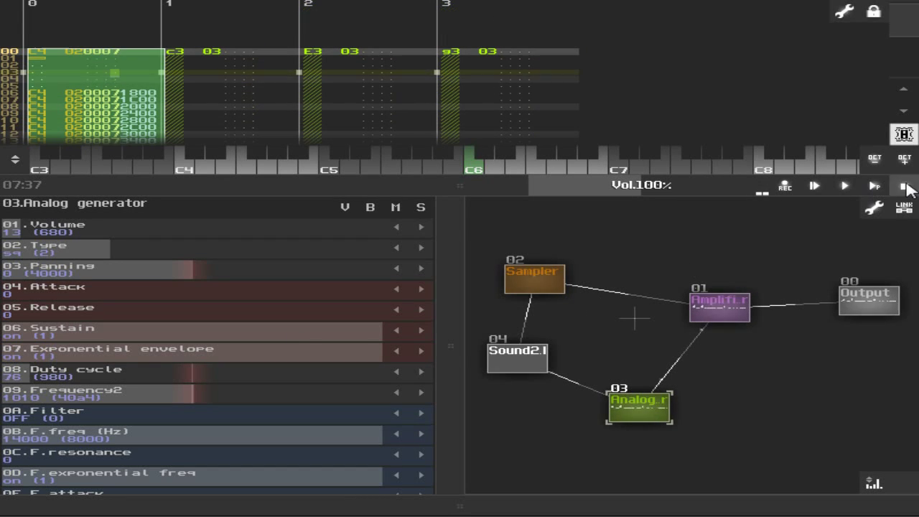
drag(337, 375, 10, 379)
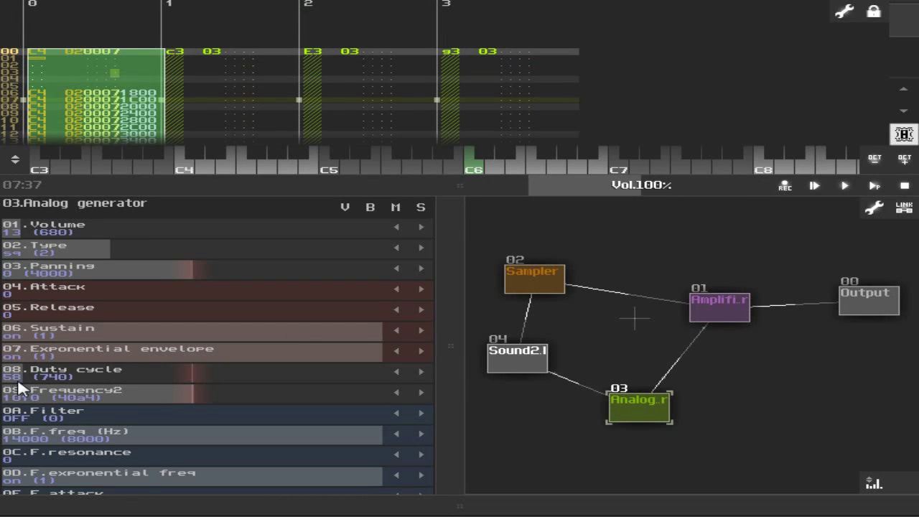
Raise the Sound2Ctl sampling rate above 1 and return to the Analog generator
click(502, 367)
drag(52, 237, 60, 238)
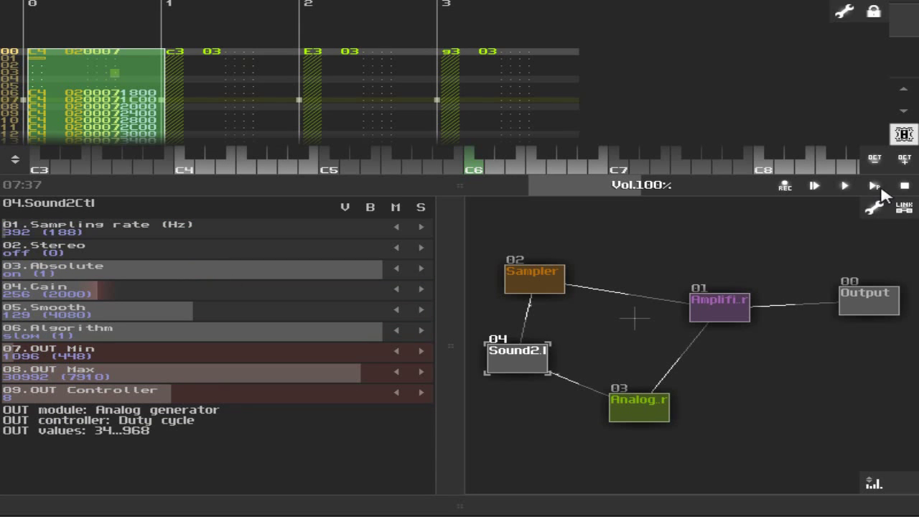
click(655, 399)
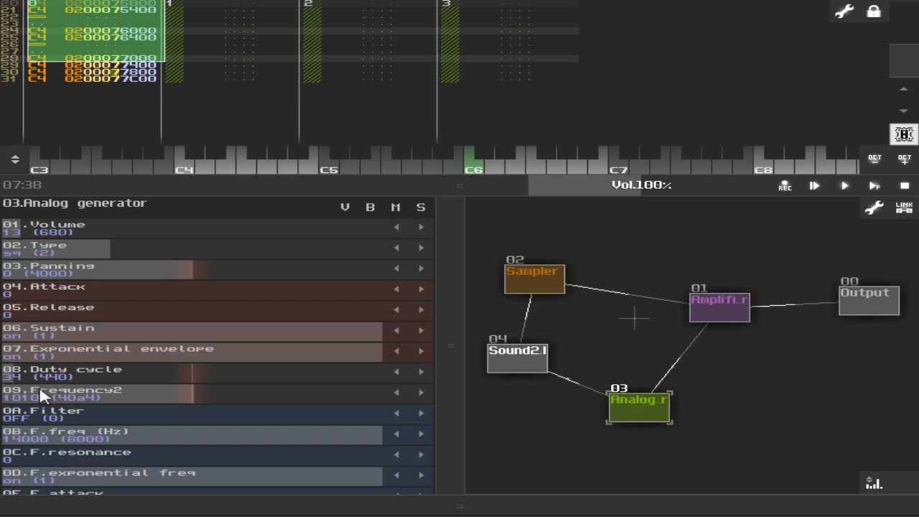
Push the Sound2Ctl gain to its maximum 1024 and play the song with the Analog generator shown
click(496, 352)
drag(36, 296, 377, 297)
click(630, 414)
click(872, 187)
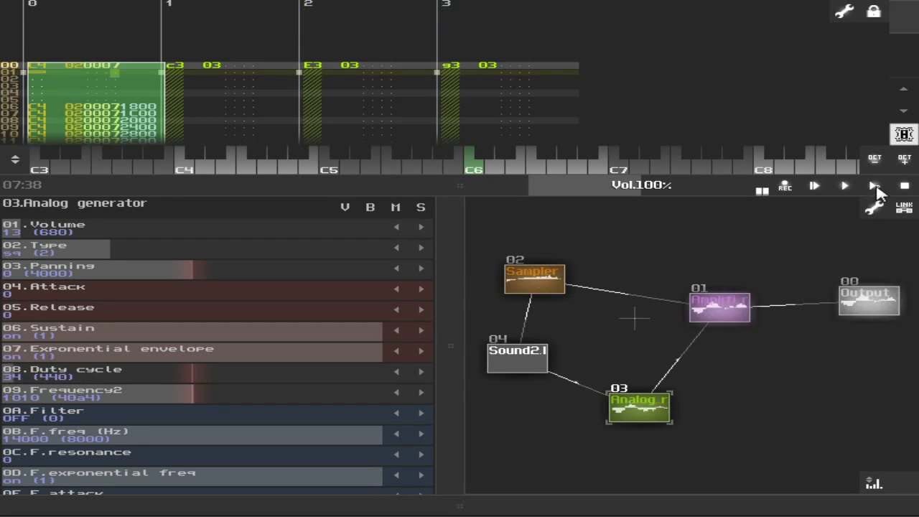
Stop playback and apply Transform > Normalize to the drum-loop sample in the Sampler's editor
click(901, 187)
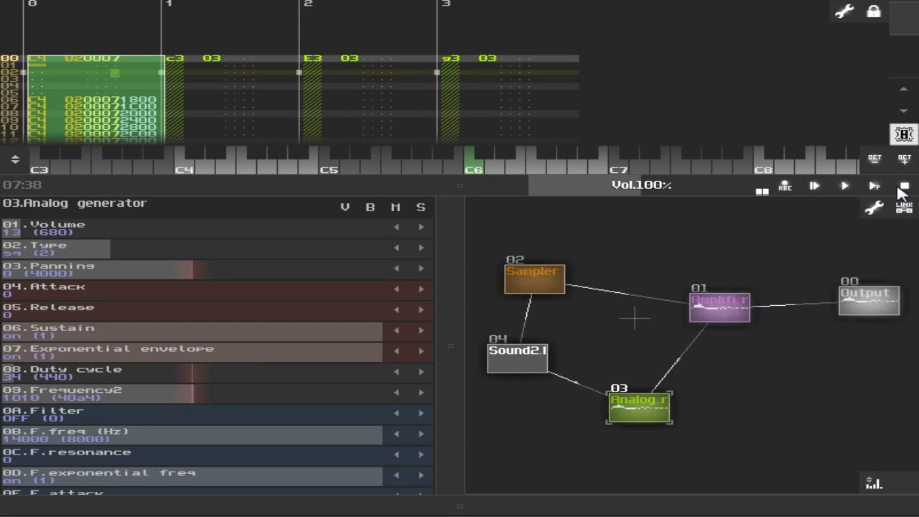
click(539, 363)
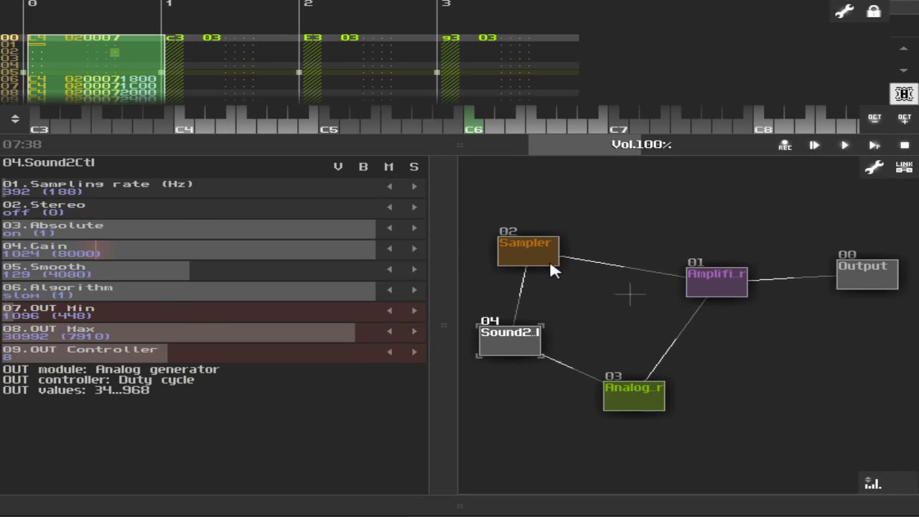
click(549, 257)
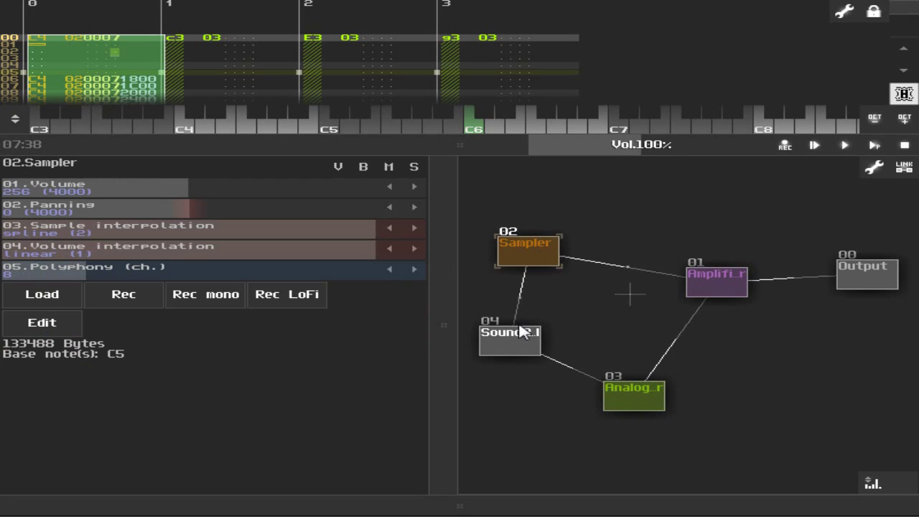
click(70, 329)
click(330, 380)
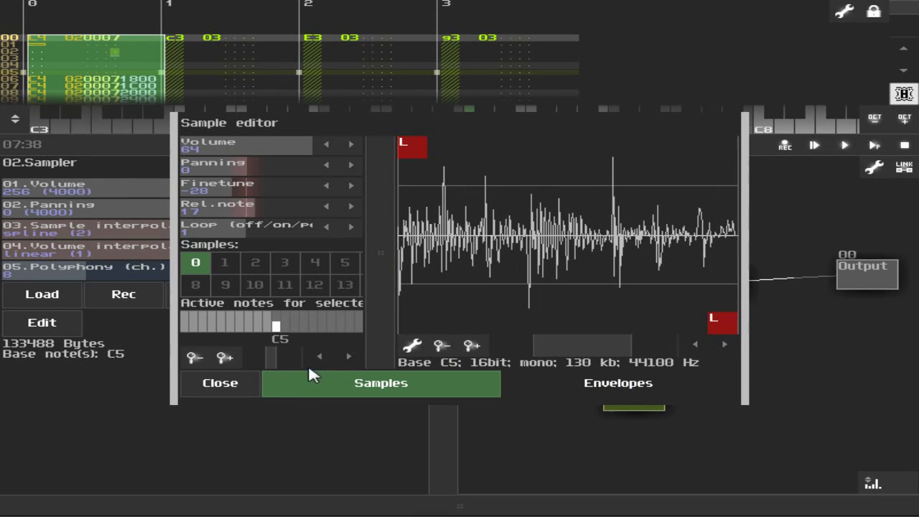
click(413, 346)
click(431, 499)
click(429, 495)
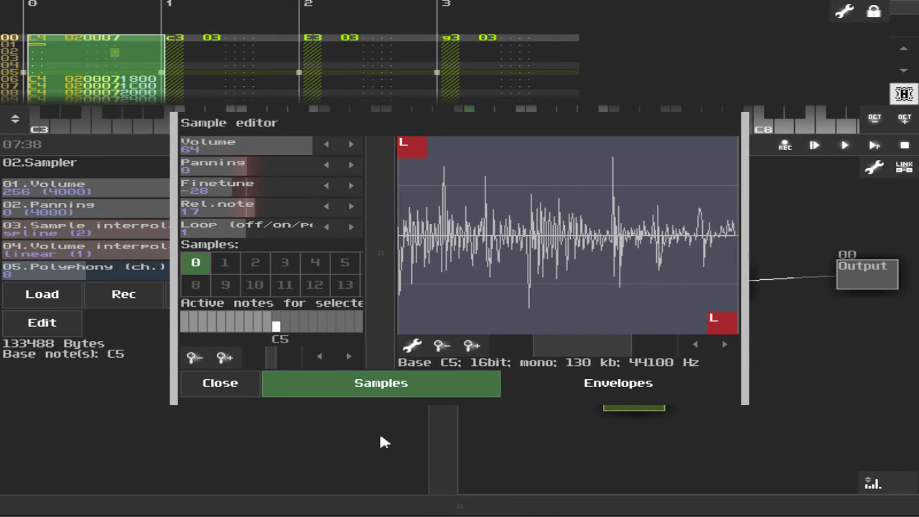
click(221, 383)
Move the Sampler node higher in the module graph and briefly reopen its sample editor
drag(531, 262, 536, 228)
double_click(499, 202)
scroll(450, 167, up, 2)
scroll(449, 167, down, 2)
key(Escape)
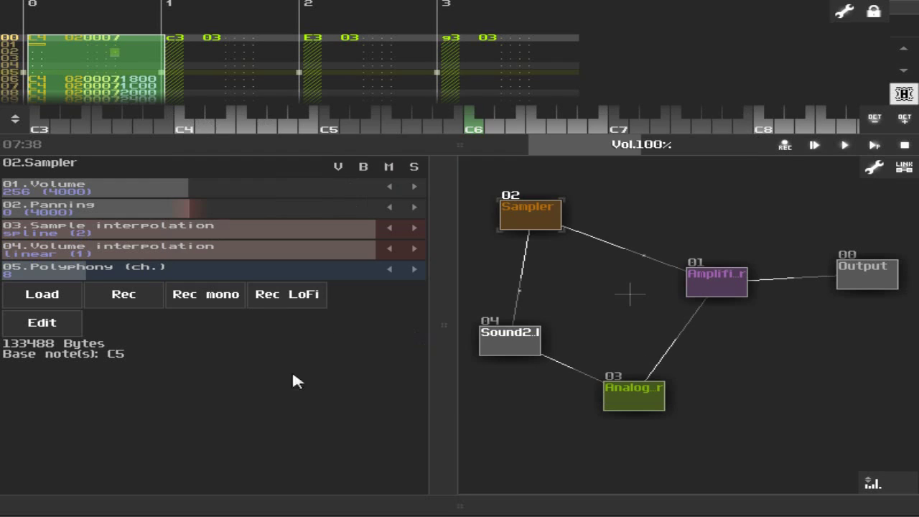
Add a new Amplifier and route the Sampler through it into Sound2Ctl
double_click(502, 284)
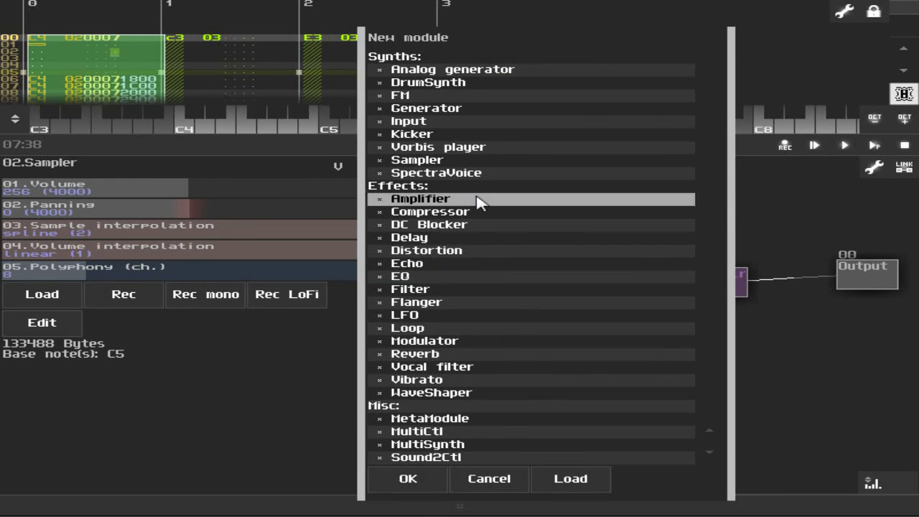
double_click(476, 199)
drag(521, 272, 533, 283)
click(512, 343)
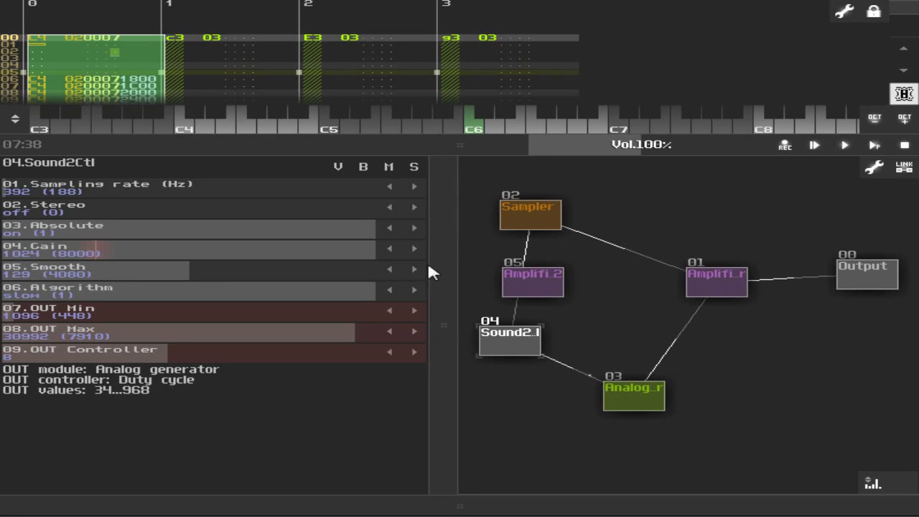
click(528, 205)
click(492, 344)
click(650, 399)
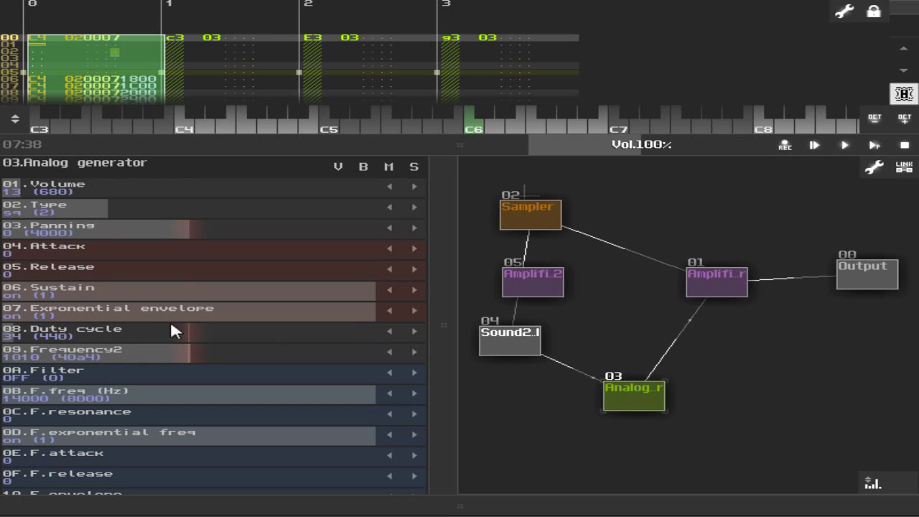
click(507, 335)
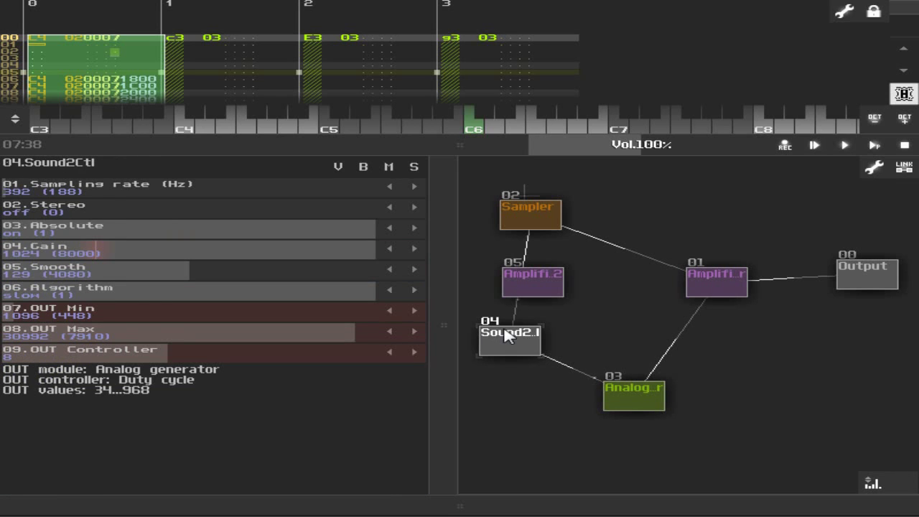
drag(534, 293, 517, 289)
Set the new Amplifier's volume to about 512 and start playback
click(521, 220)
click(510, 337)
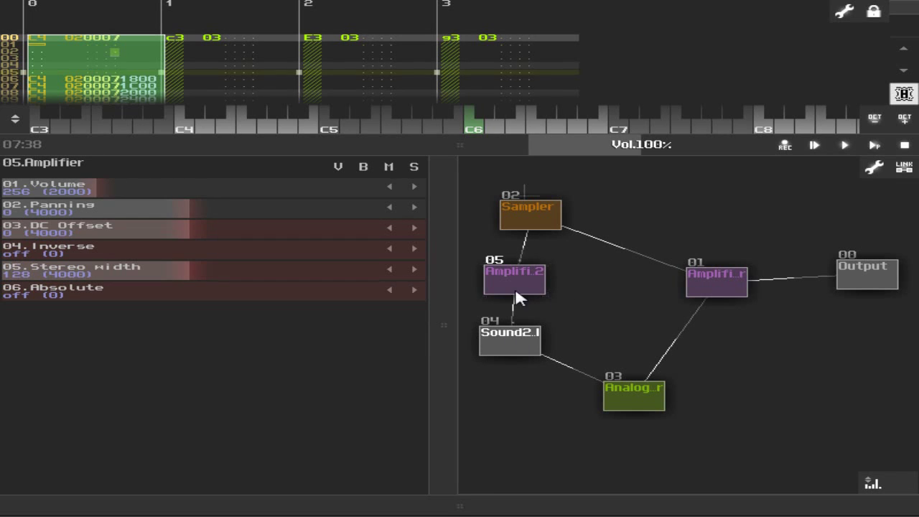
drag(64, 184, 194, 186)
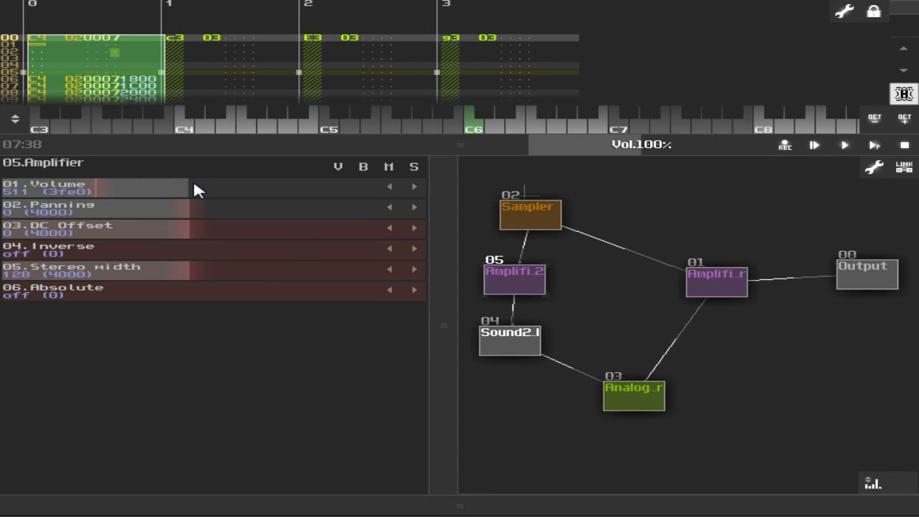
click(630, 395)
click(869, 145)
drag(191, 334, 352, 328)
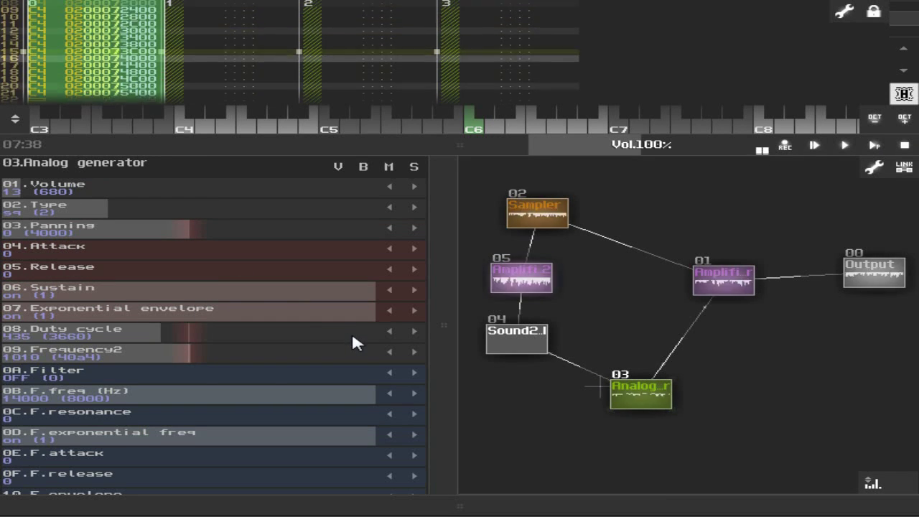
Raise the second Amplifier's volume to 1024 and play to hear the stronger modulation
click(905, 146)
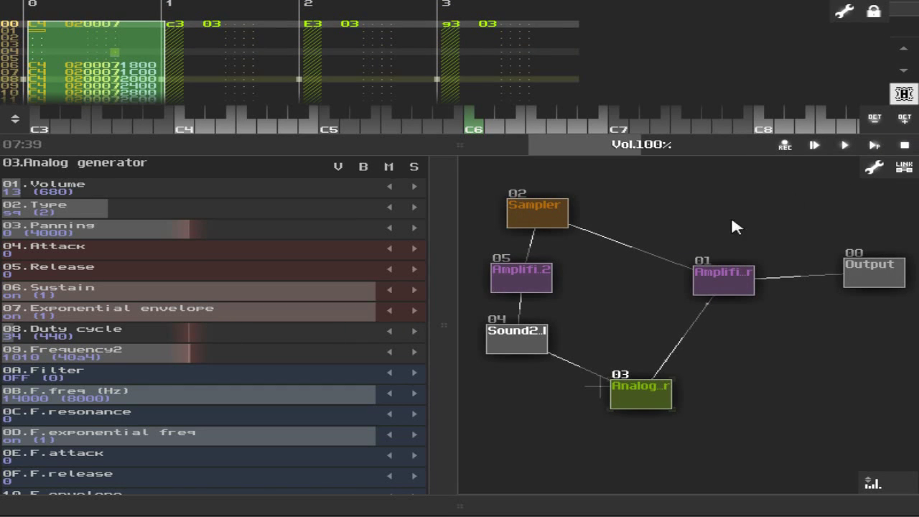
click(546, 283)
drag(212, 198, 421, 190)
click(619, 400)
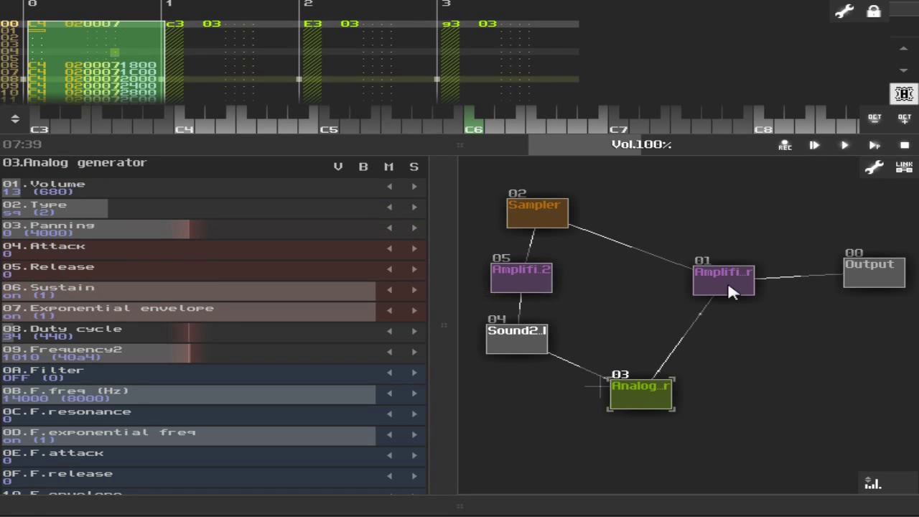
click(876, 145)
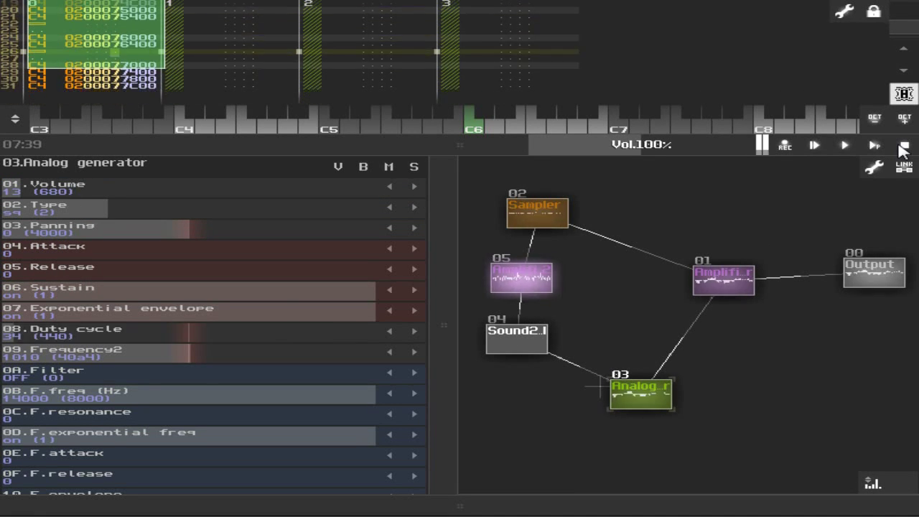
click(904, 146)
Readjust the Amplifier volume, play again, and undo a duty-cycle change back to 34
click(501, 291)
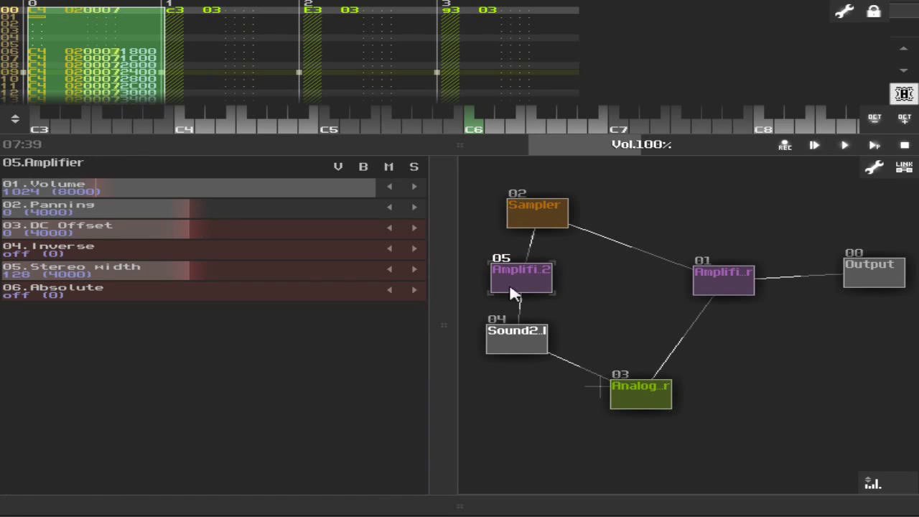
drag(318, 199, 386, 208)
click(648, 381)
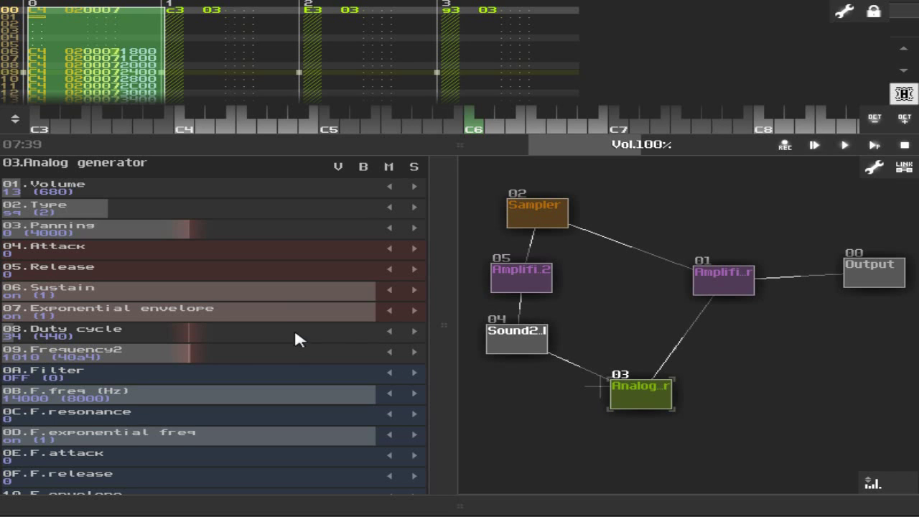
click(874, 146)
drag(120, 337, 296, 328)
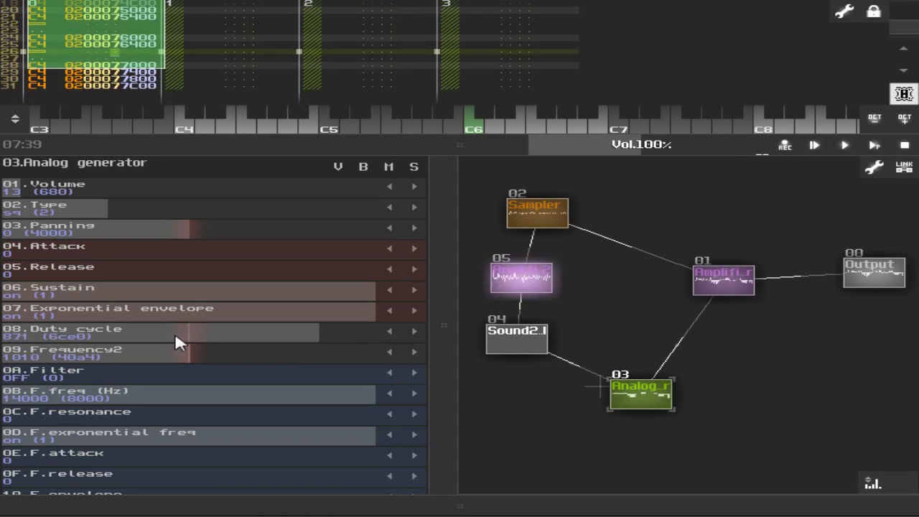
key(ctrl+z)
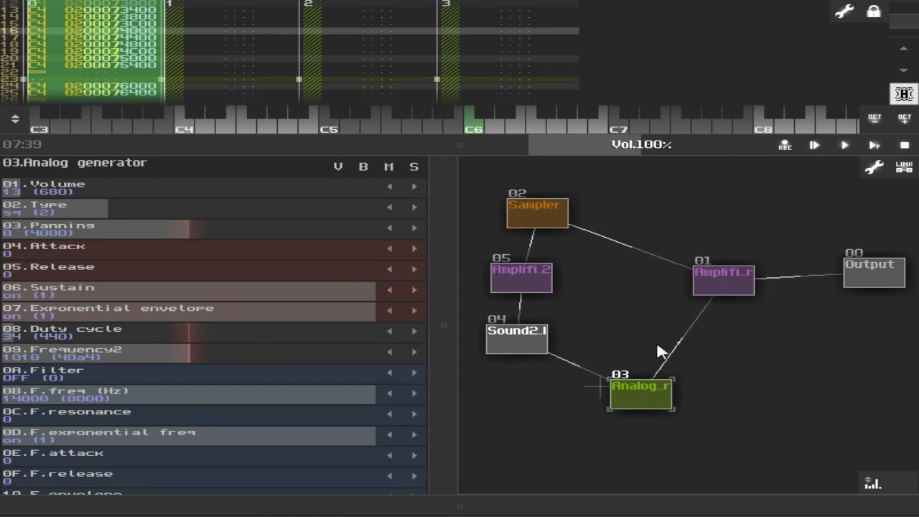
Review Sound2Ctl, Sampler, Amplifier and Analog generator during playback, then widen the parameter panel
click(512, 332)
click(661, 399)
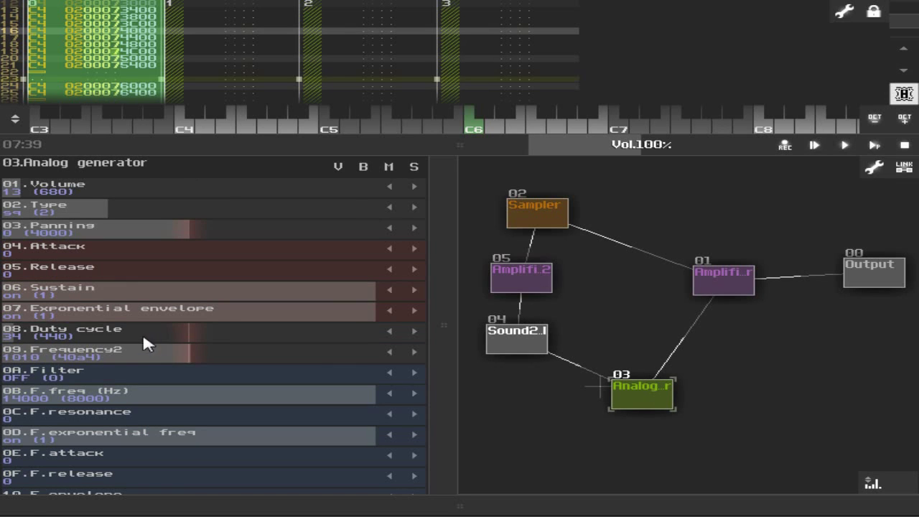
drag(135, 332, 305, 335)
click(543, 200)
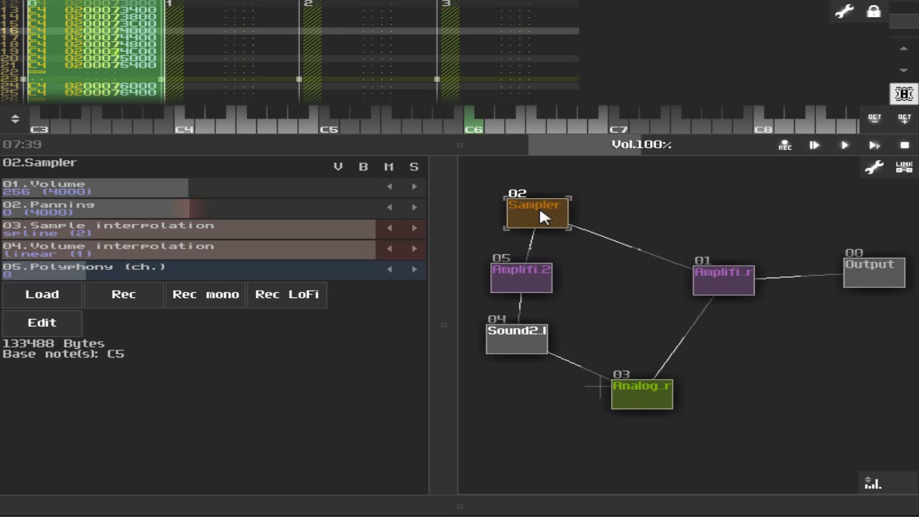
click(542, 276)
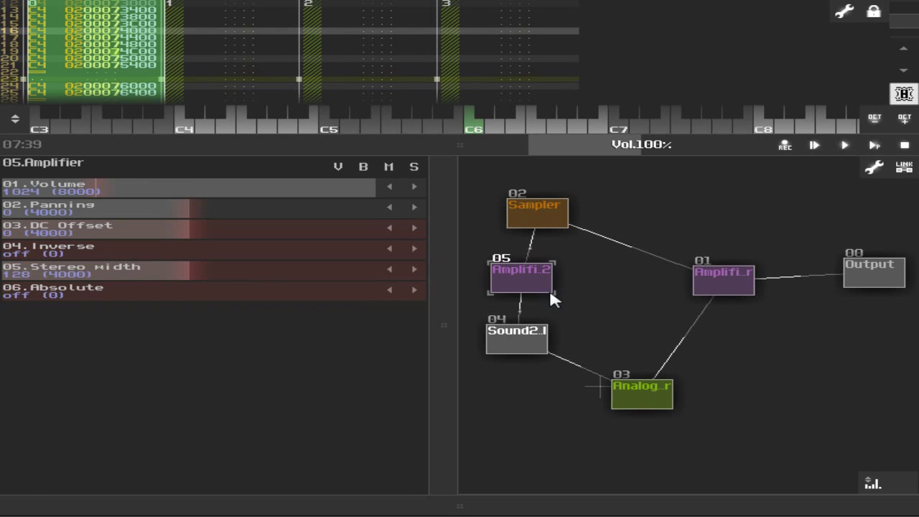
click(642, 402)
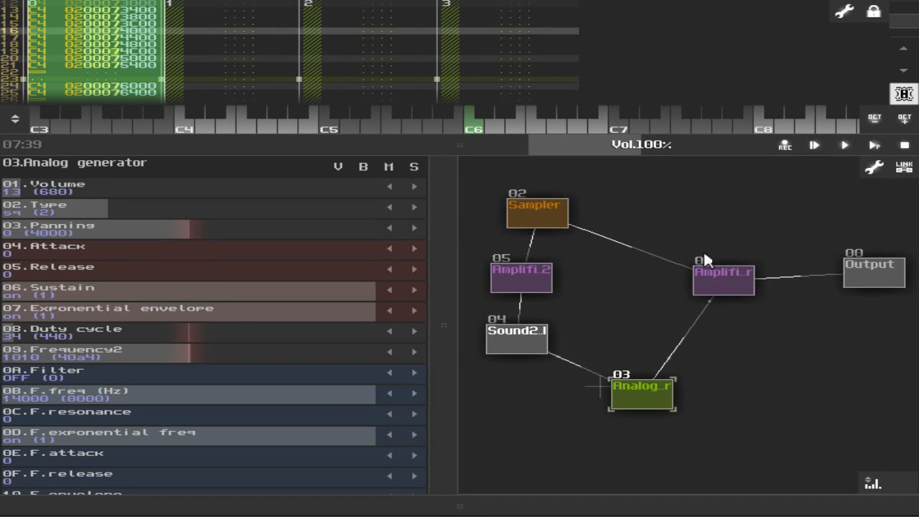
click(875, 146)
click(541, 281)
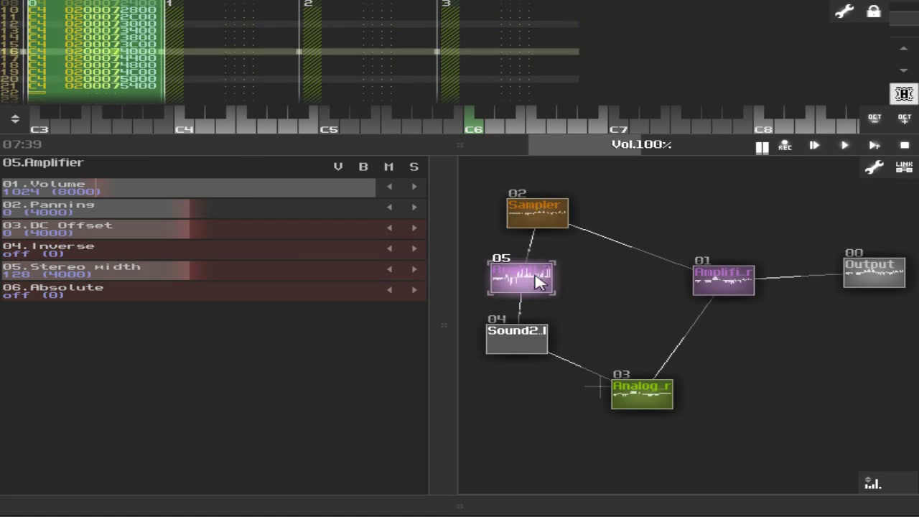
click(508, 349)
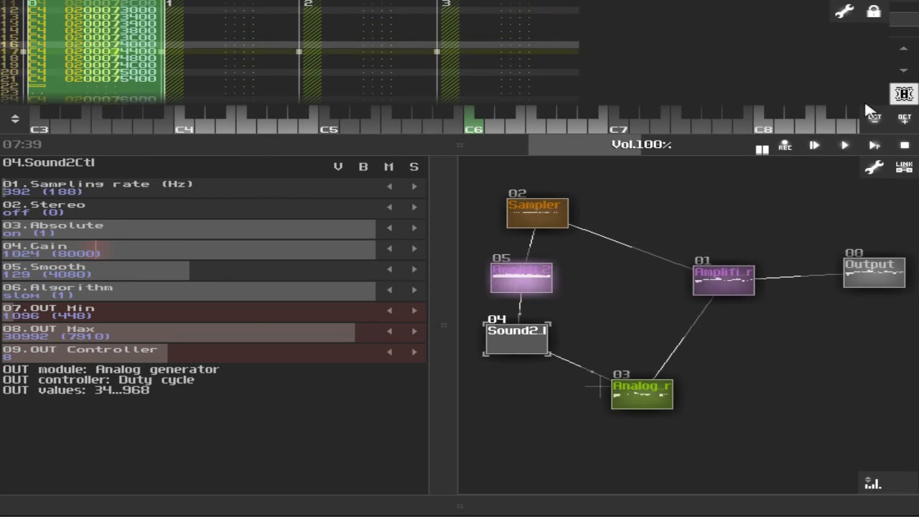
click(905, 145)
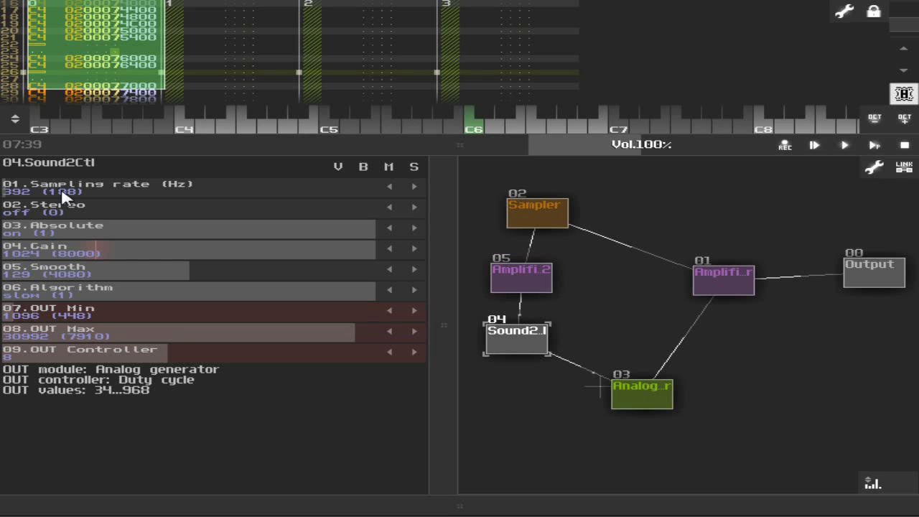
drag(462, 224, 805, 211)
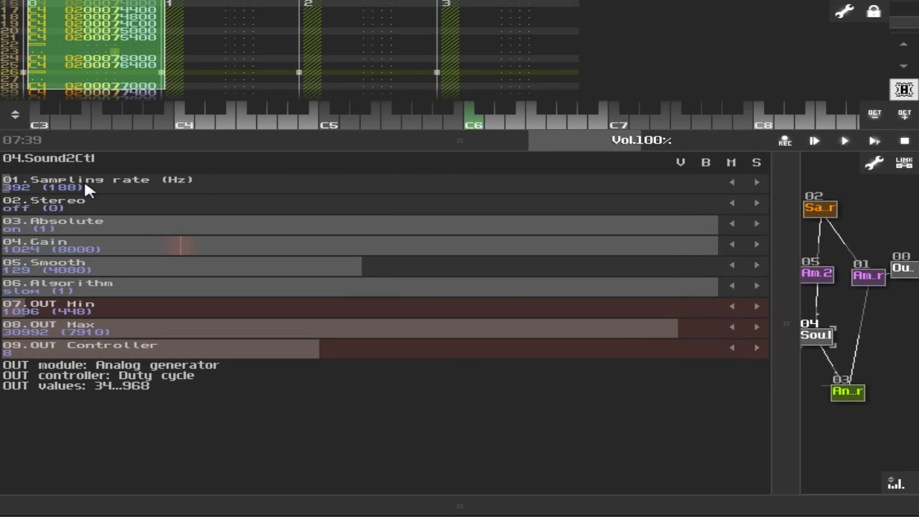
Raise the Sound2Ctl sampling rate to 2863, then 5342 Hz while the song plays
drag(84, 180, 148, 191)
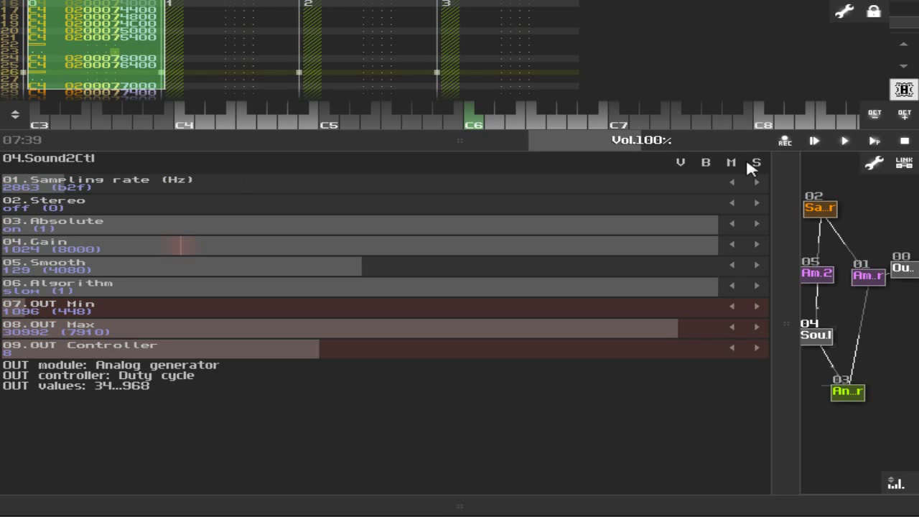
click(875, 140)
drag(789, 172, 562, 169)
drag(215, 185, 308, 184)
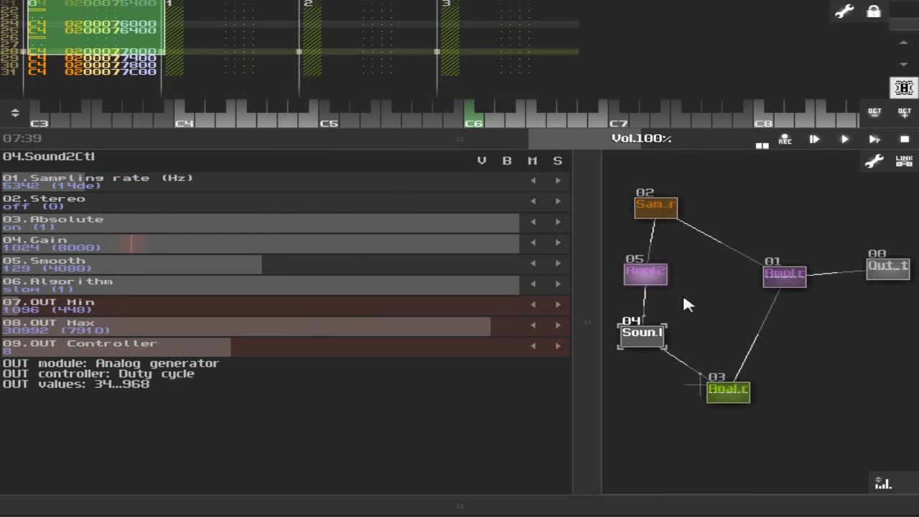
click(743, 394)
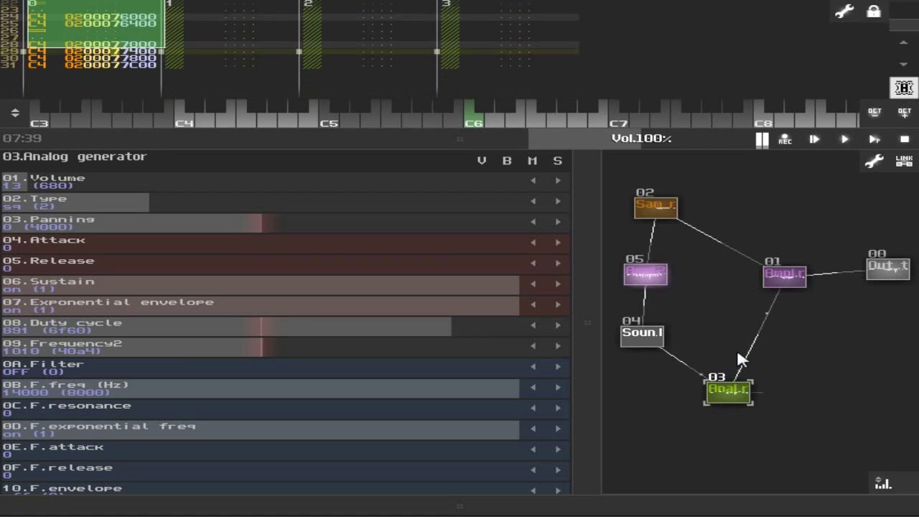
click(905, 139)
click(654, 341)
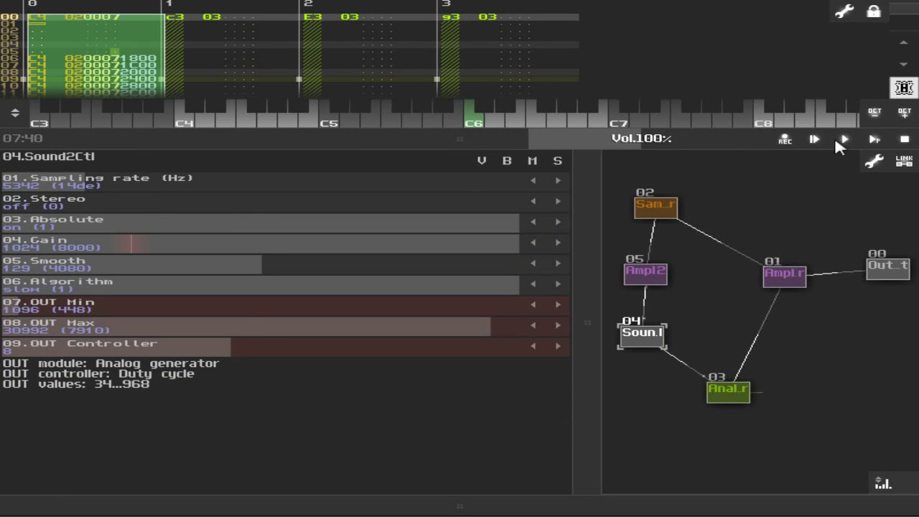
Sweep the sampling rate through 12781 and 3517 Hz, settle on 597 Hz, then stop
click(876, 139)
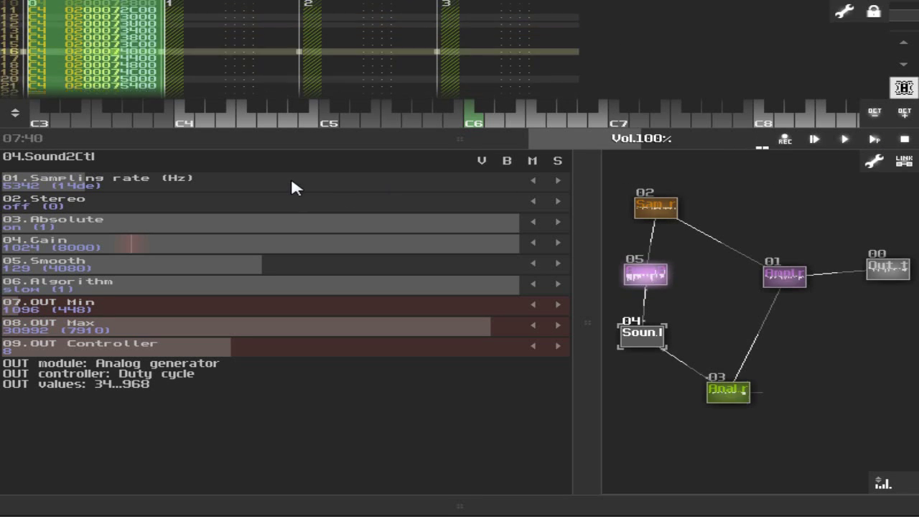
drag(292, 181, 411, 180)
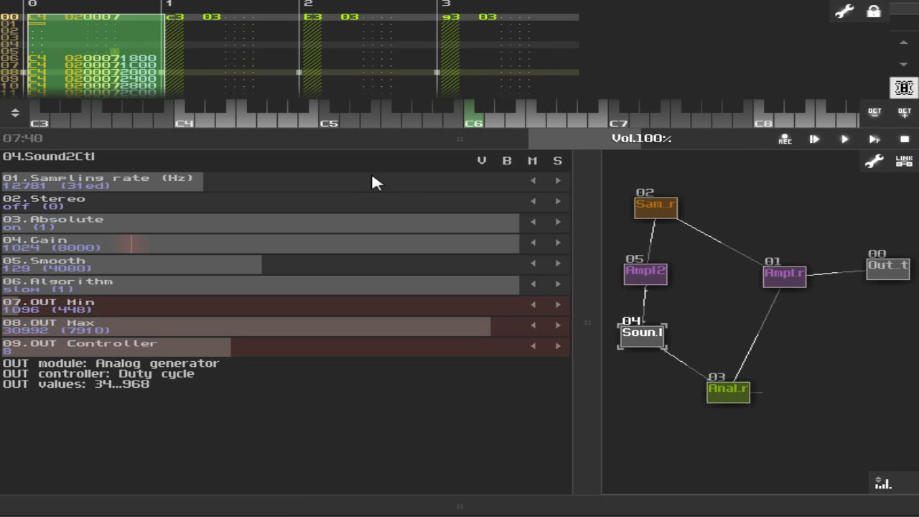
drag(376, 180, 186, 179)
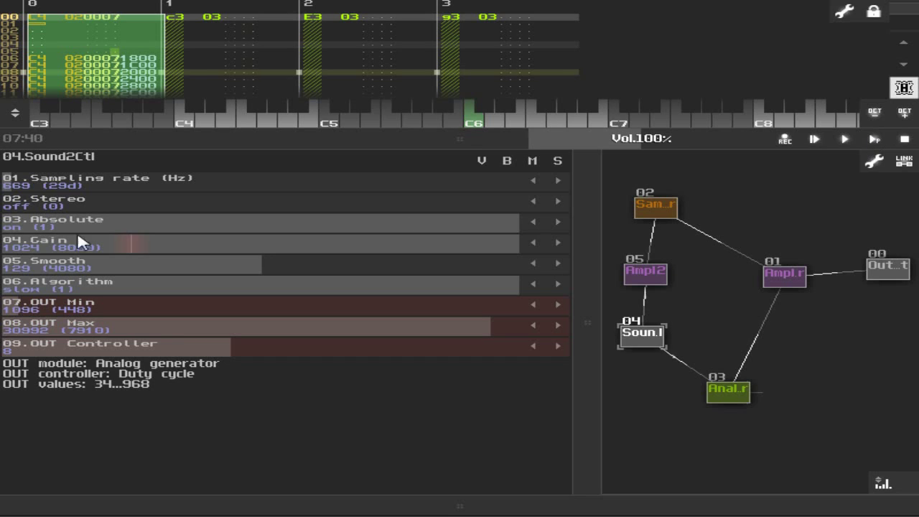
drag(63, 191, 27, 198)
click(874, 139)
click(731, 393)
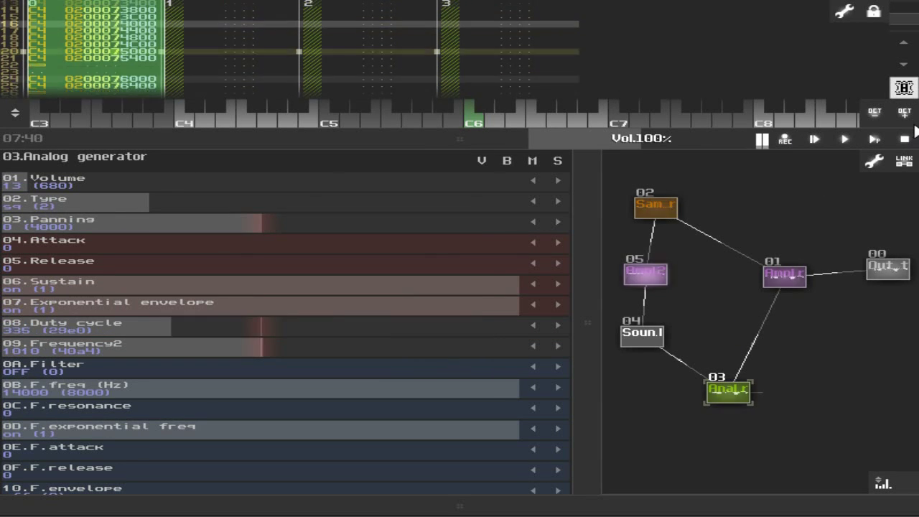
click(904, 138)
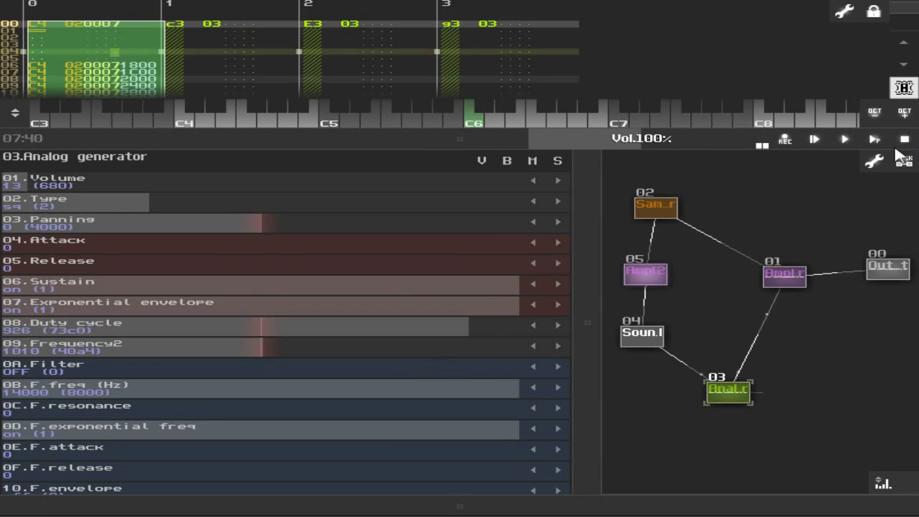
Raise the Sound2Ctl sampling rate from 597 to 6991 Hz and watch the Duty cycle during playback
click(640, 343)
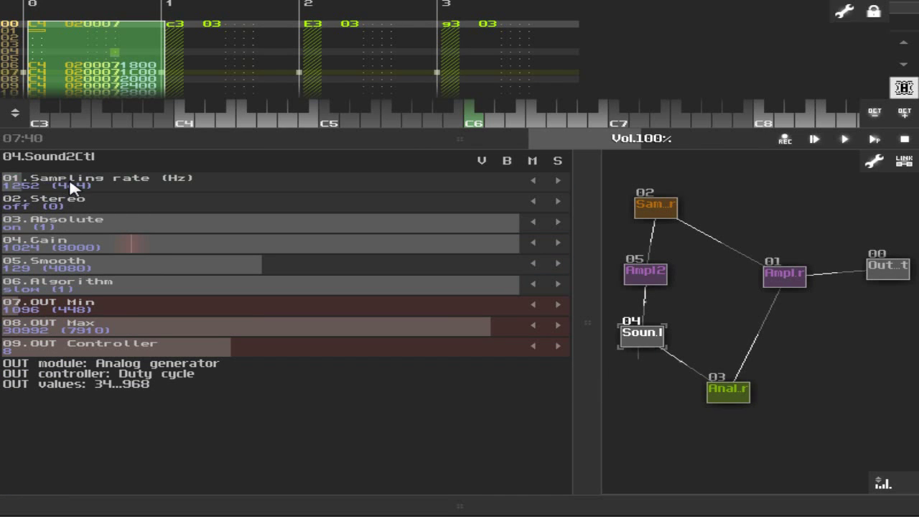
drag(21, 180, 171, 185)
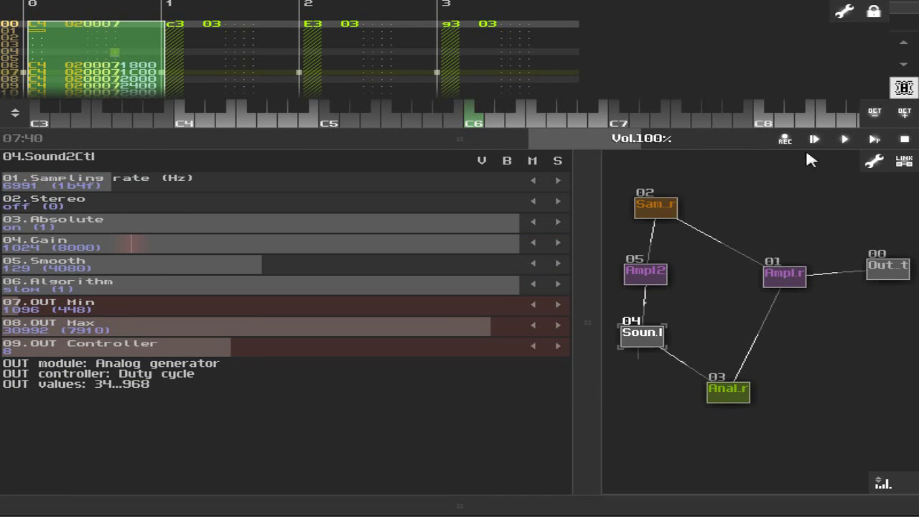
click(875, 139)
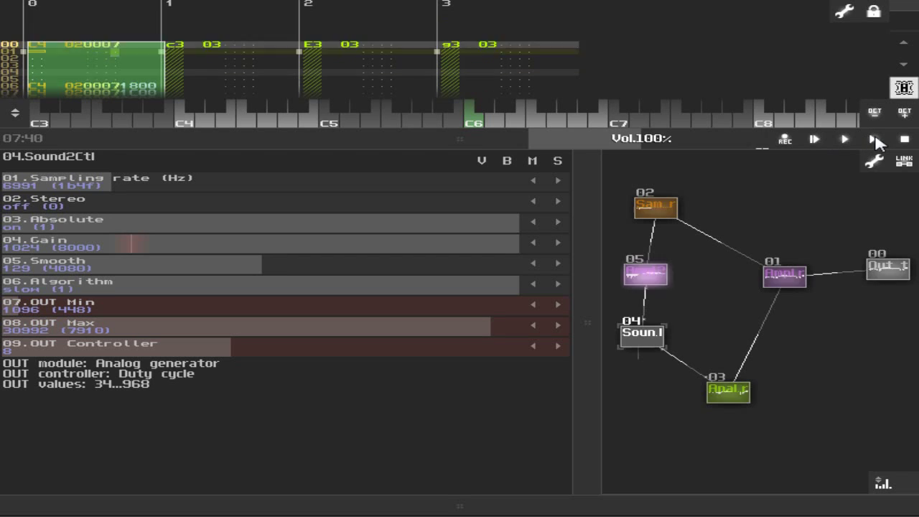
click(736, 389)
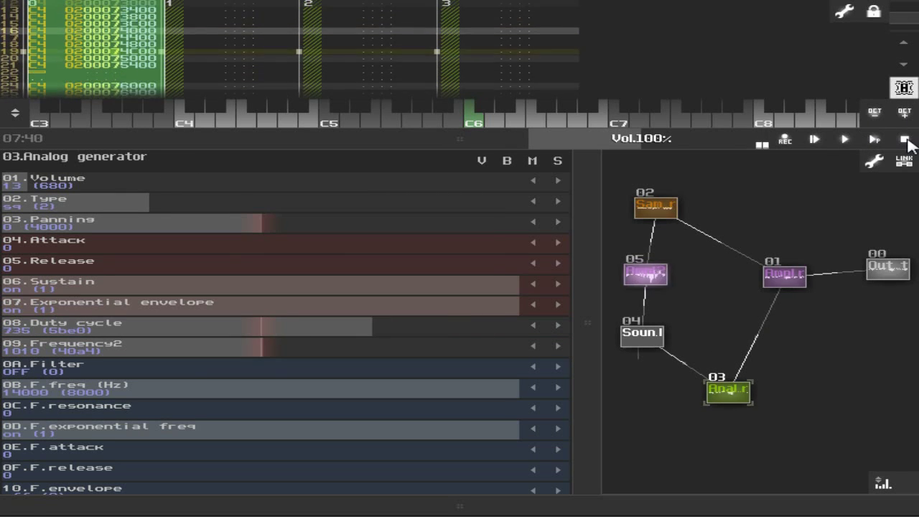
click(904, 138)
click(642, 334)
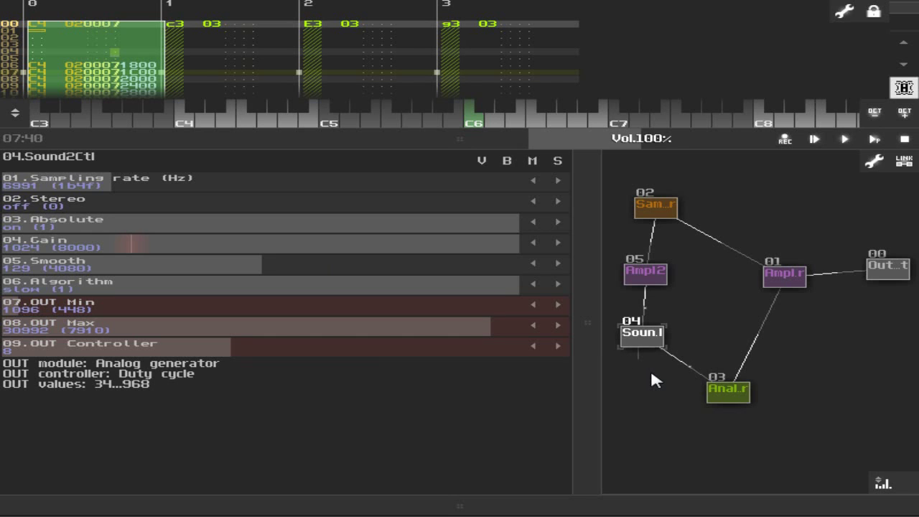
click(729, 392)
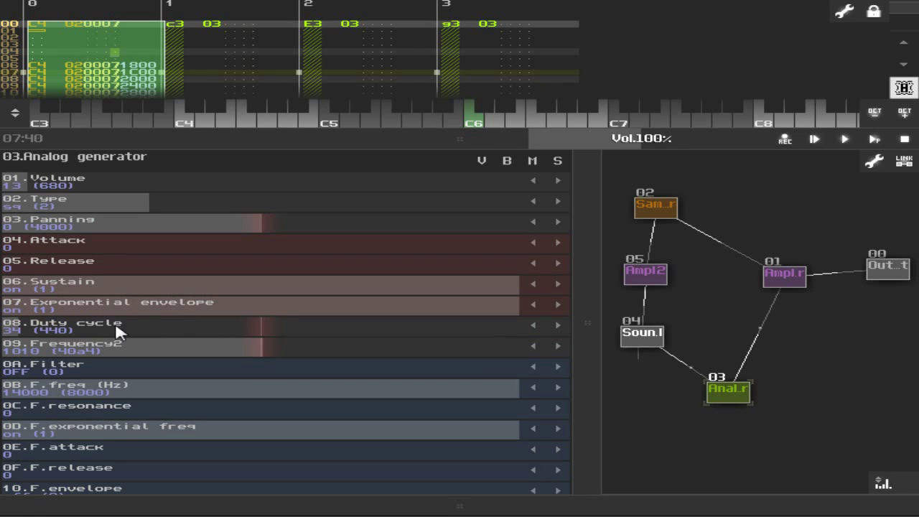
click(638, 345)
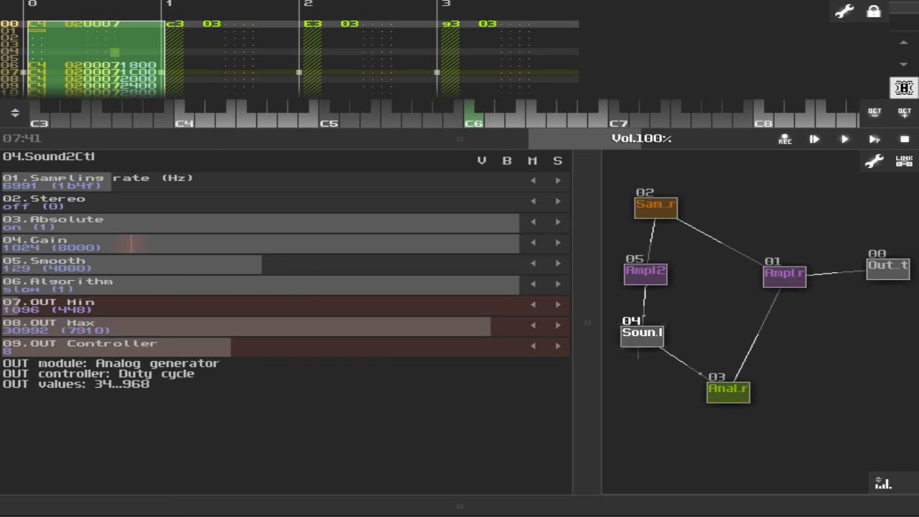
Reset the Sound2Ctl Smooth amount to 0, then raise it to 256 and watch the Duty cycle
click(305, 263)
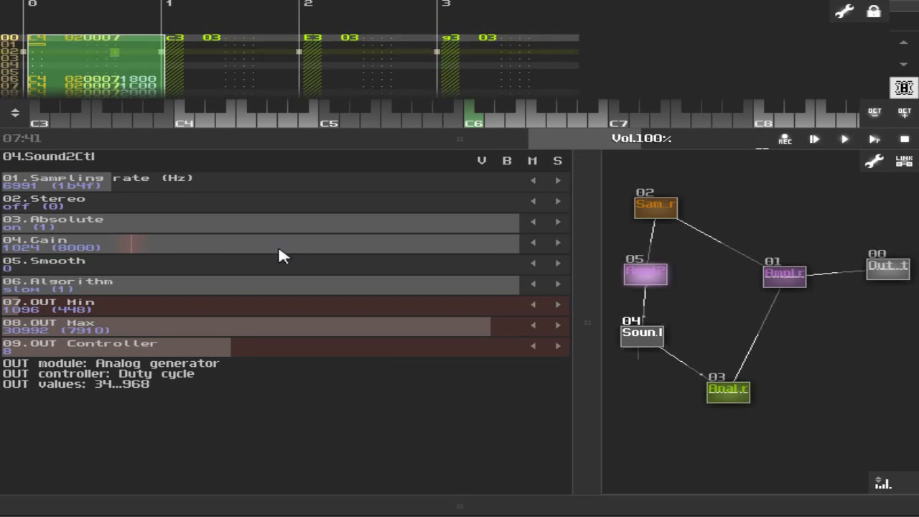
drag(234, 262, 737, 274)
click(494, 267)
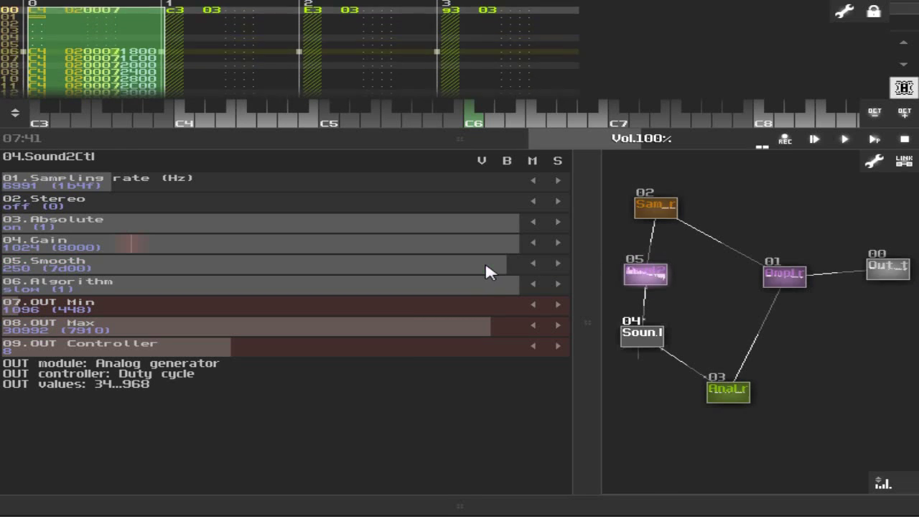
click(732, 393)
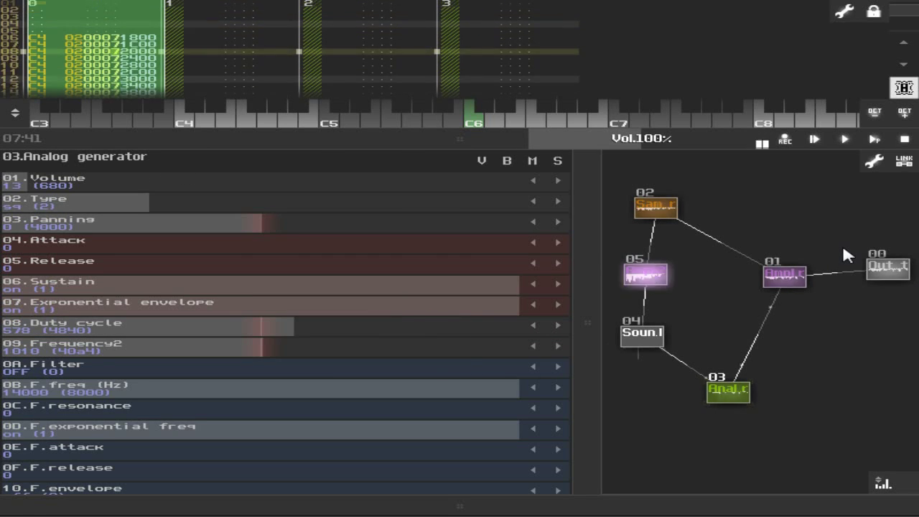
click(642, 333)
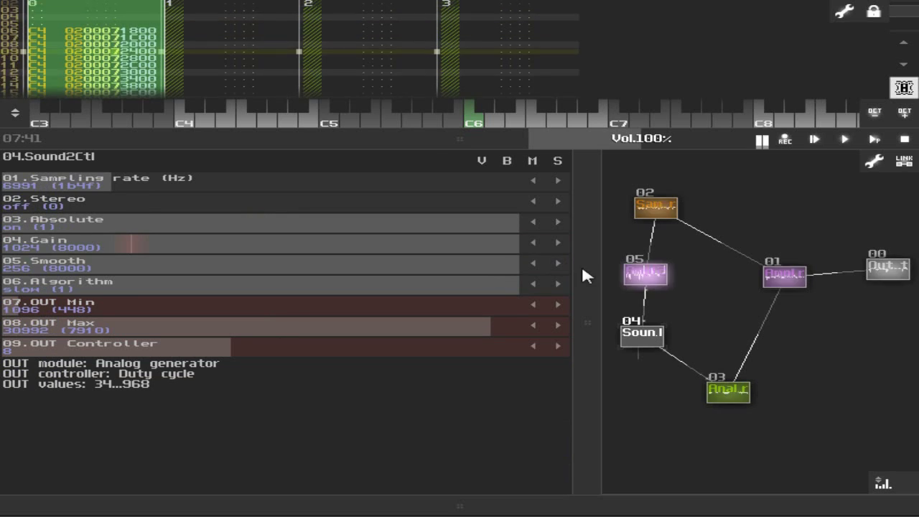
click(732, 397)
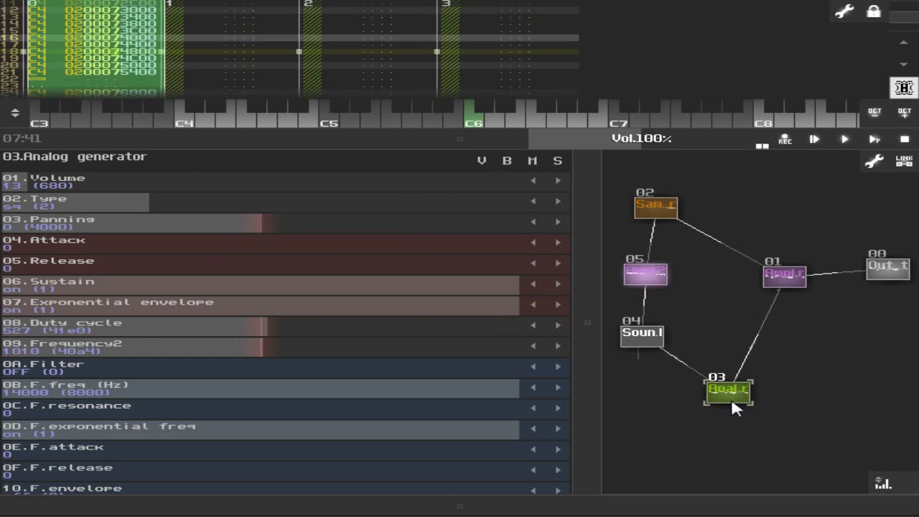
Stop playback and compare Sound2Ctl and Analog generator settings, ending on the Sampler's parameters
click(907, 144)
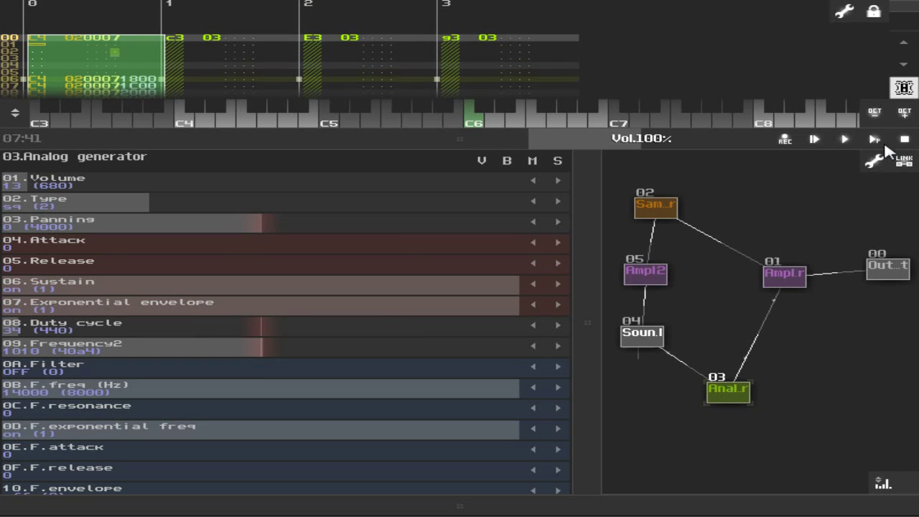
click(653, 335)
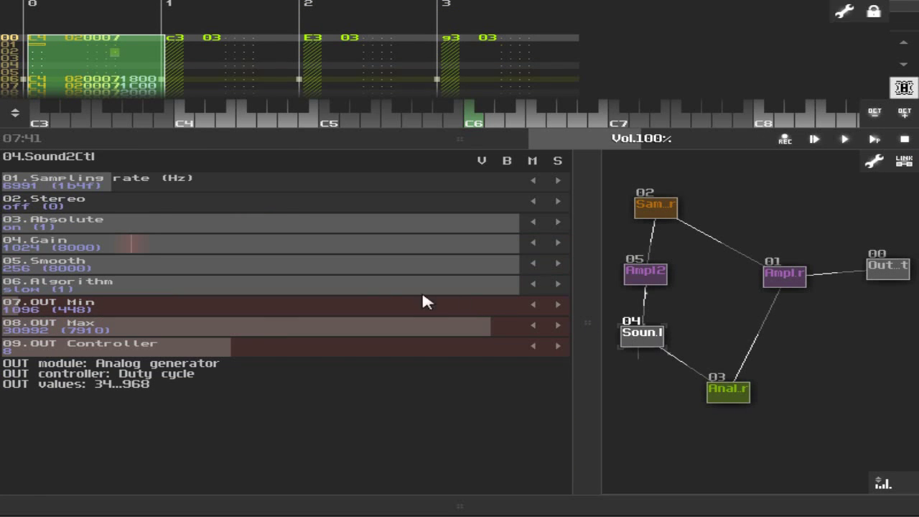
click(717, 392)
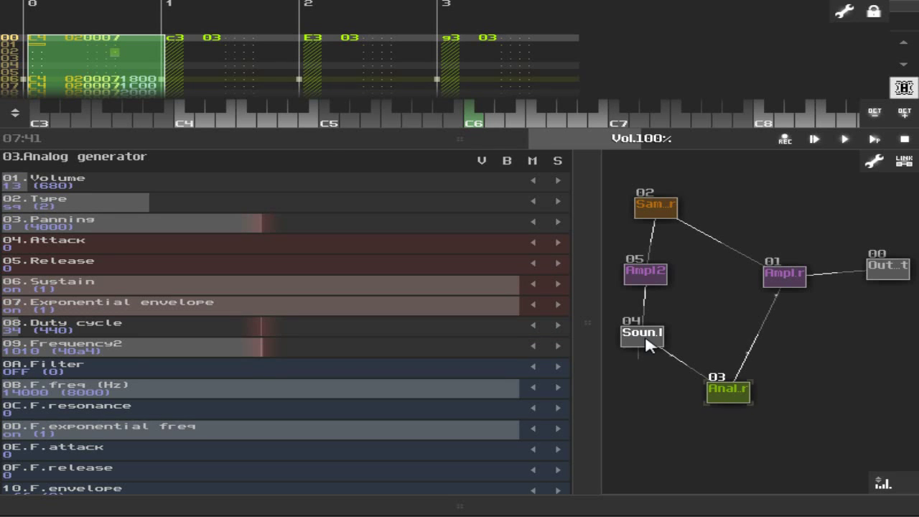
click(648, 343)
click(723, 388)
click(655, 333)
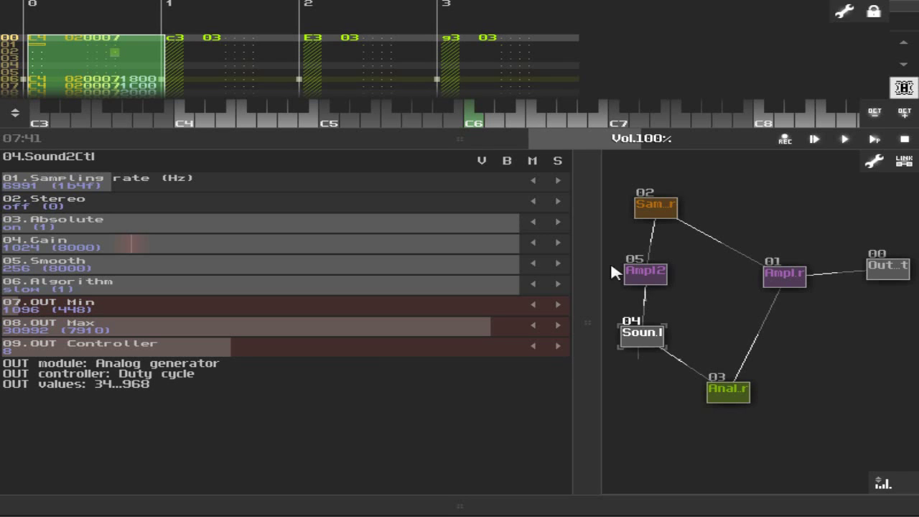
click(662, 208)
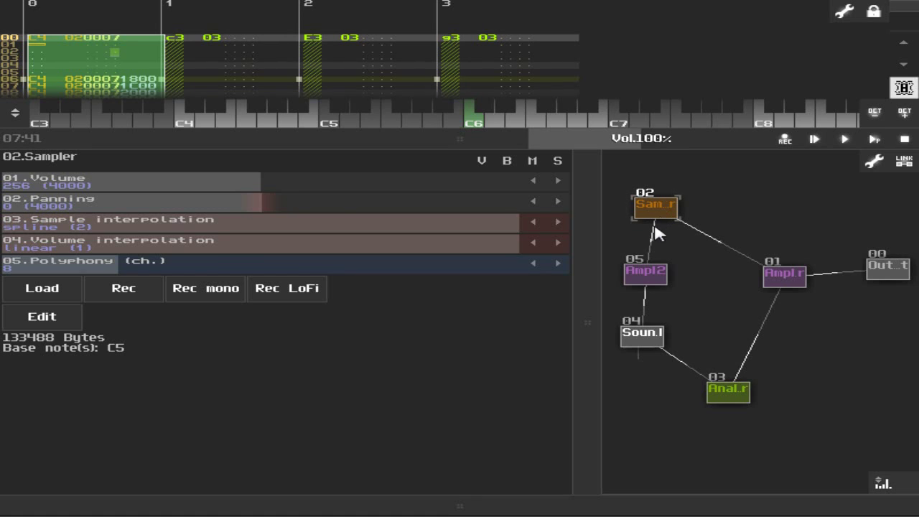
click(723, 405)
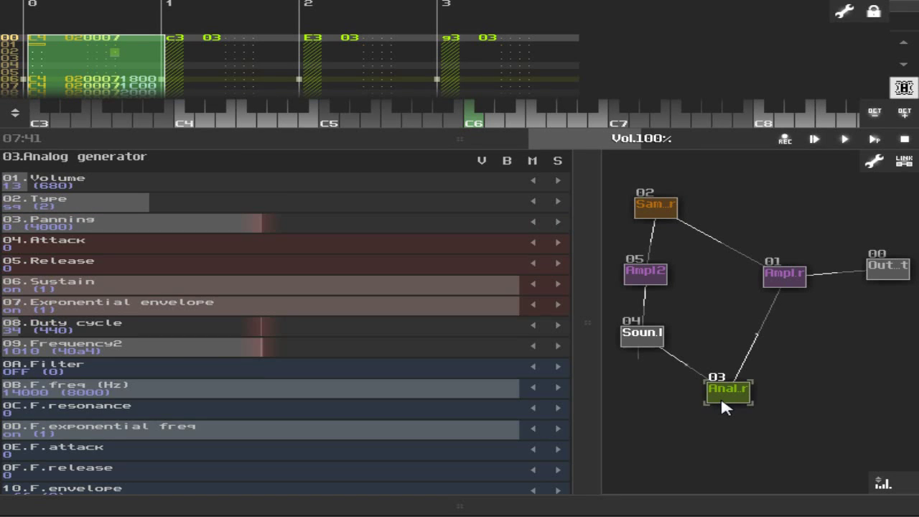
click(643, 339)
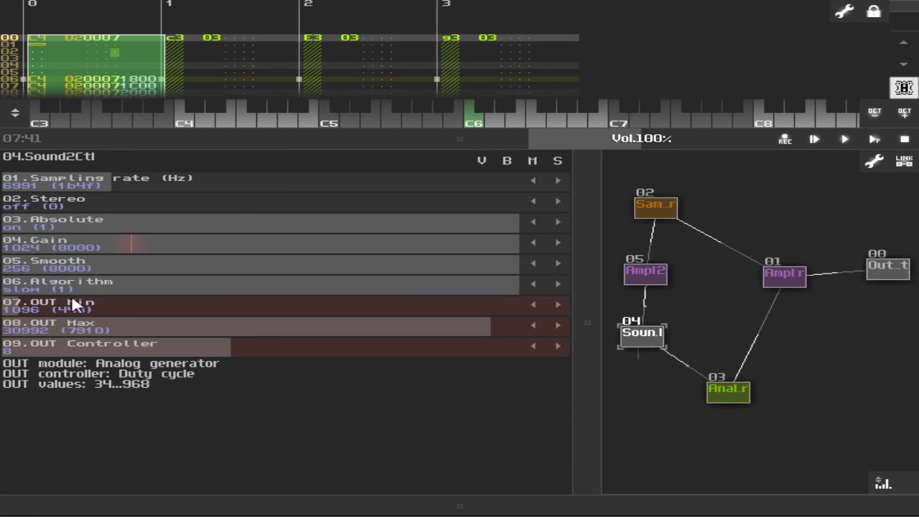
click(734, 401)
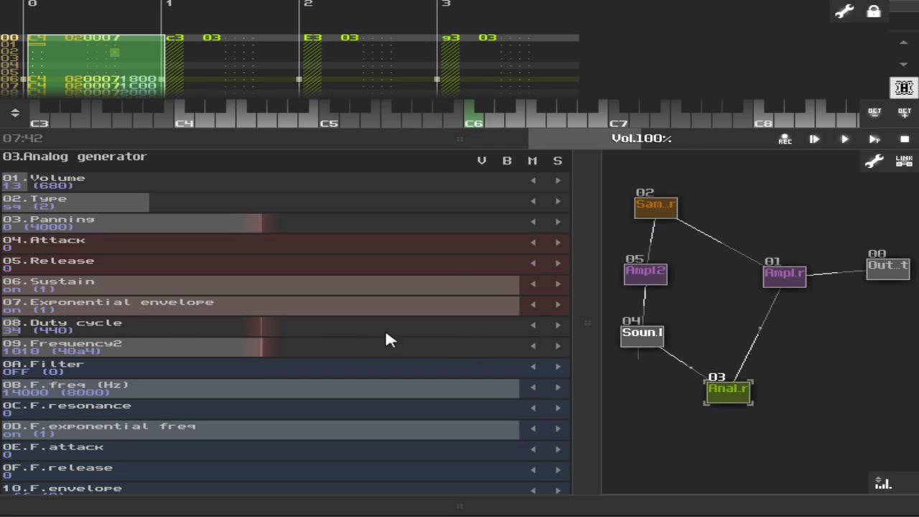
click(653, 213)
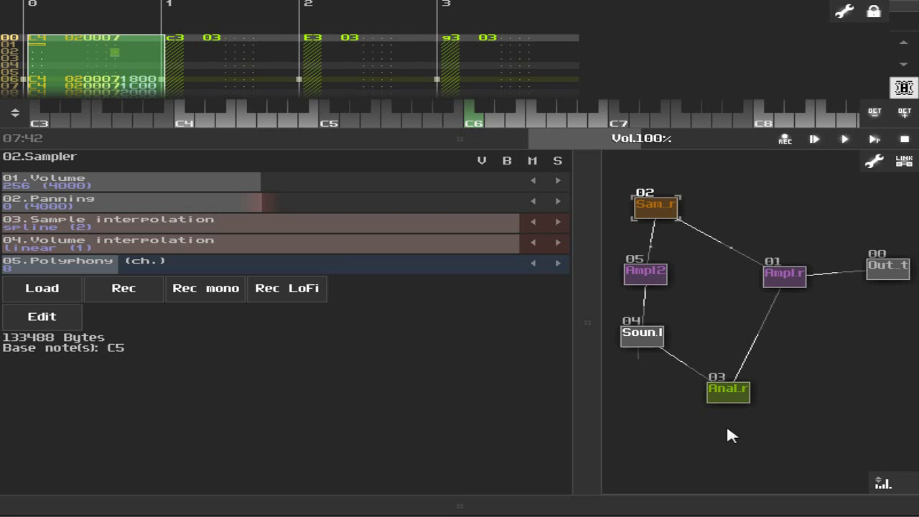
click(727, 395)
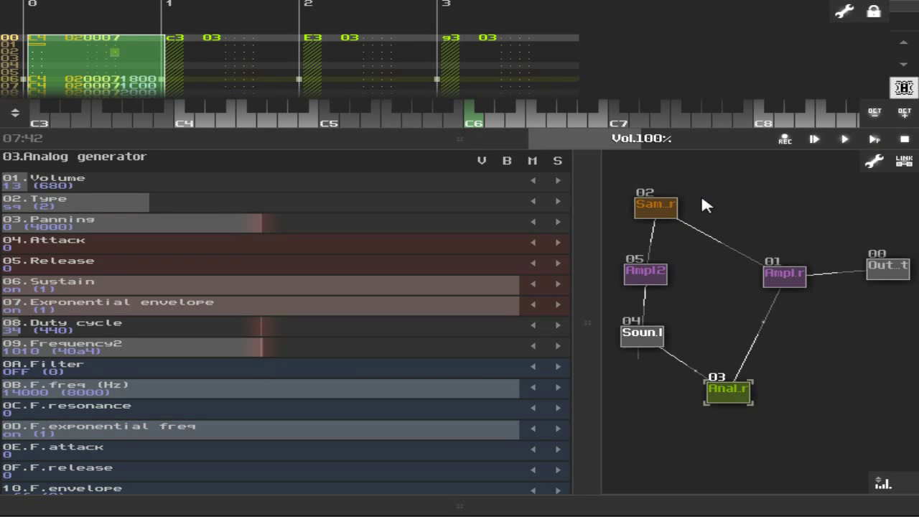
click(644, 340)
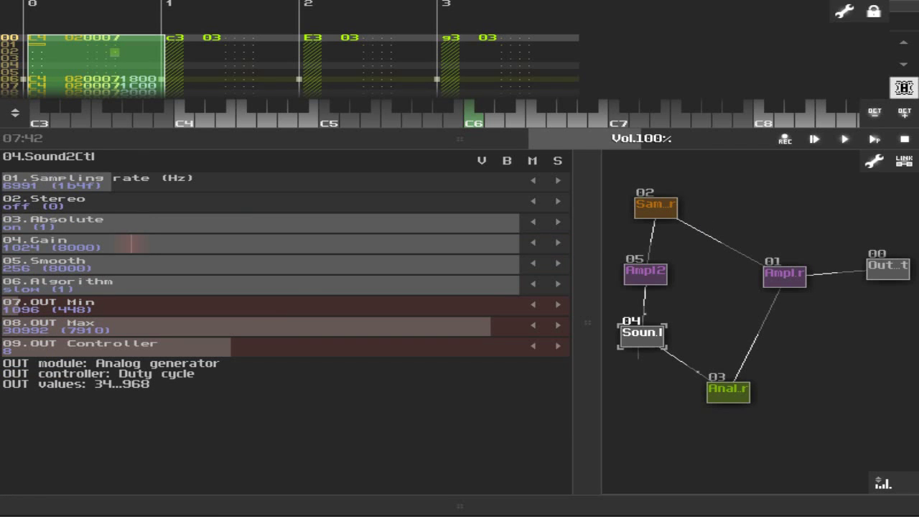
click(876, 141)
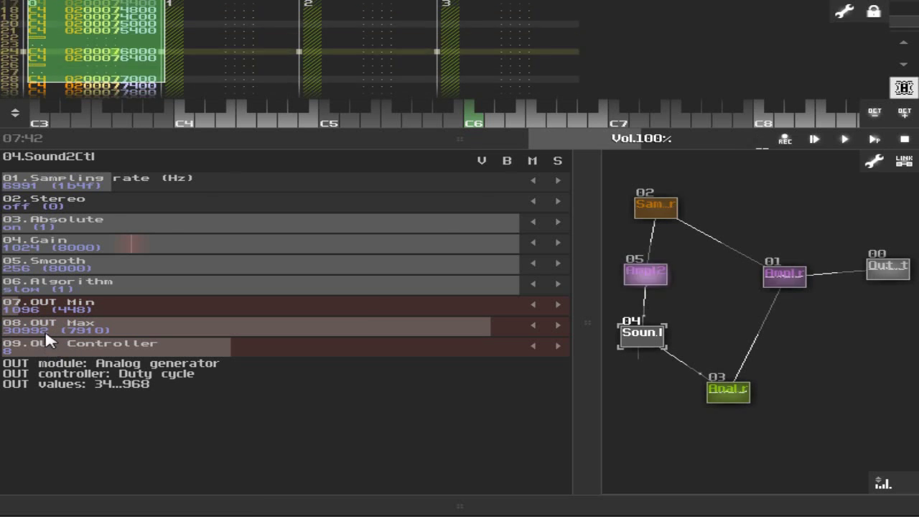
click(904, 139)
click(875, 139)
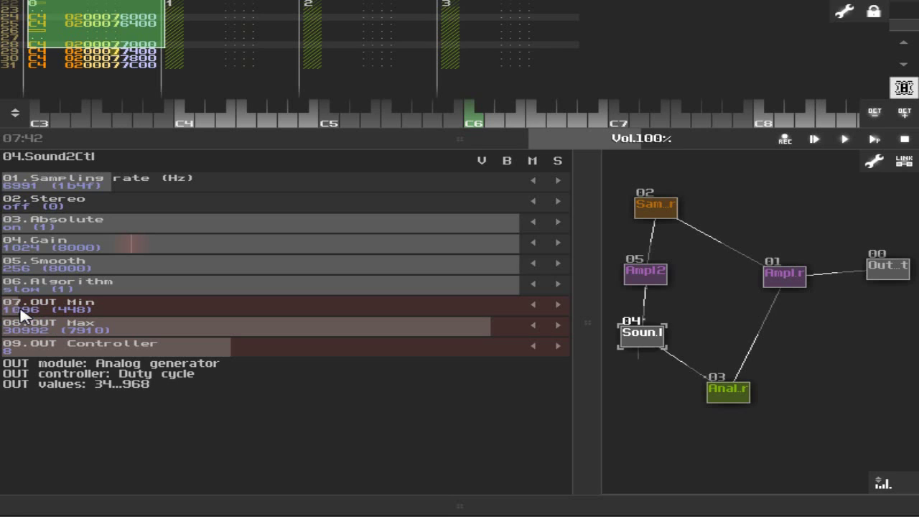
click(711, 392)
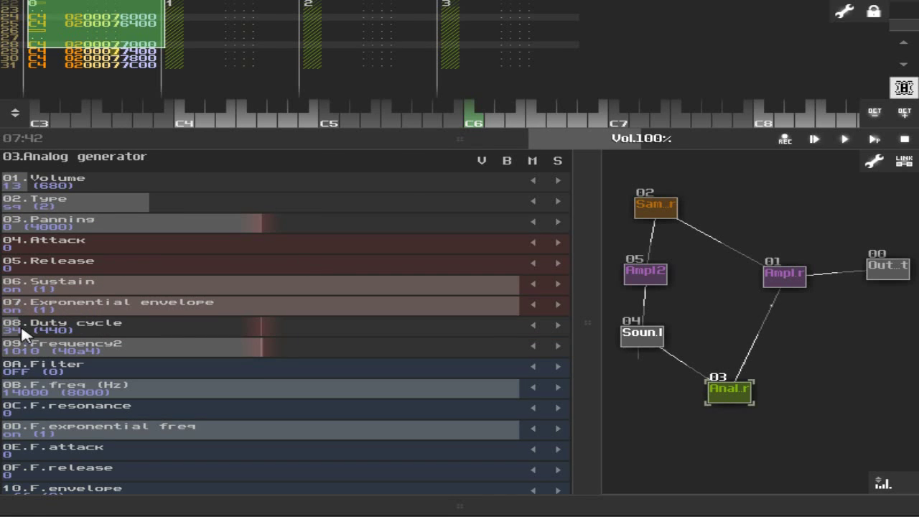
click(658, 210)
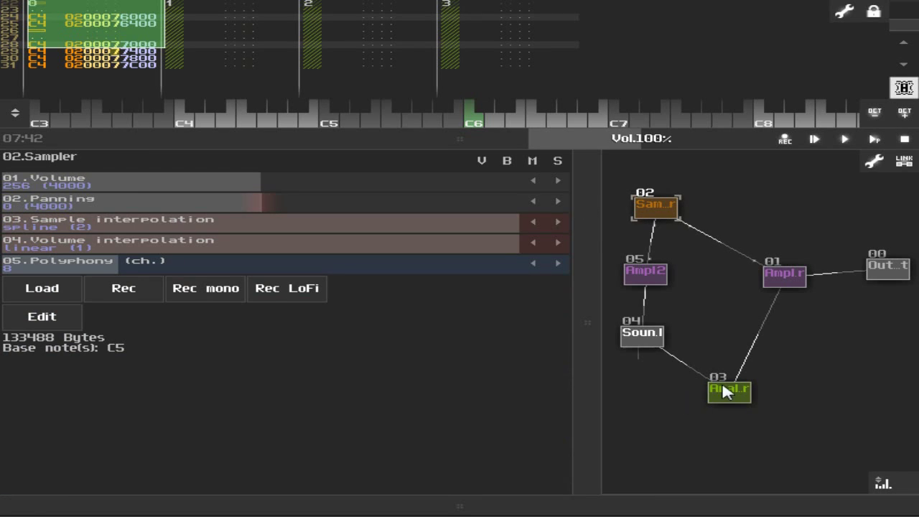
click(748, 398)
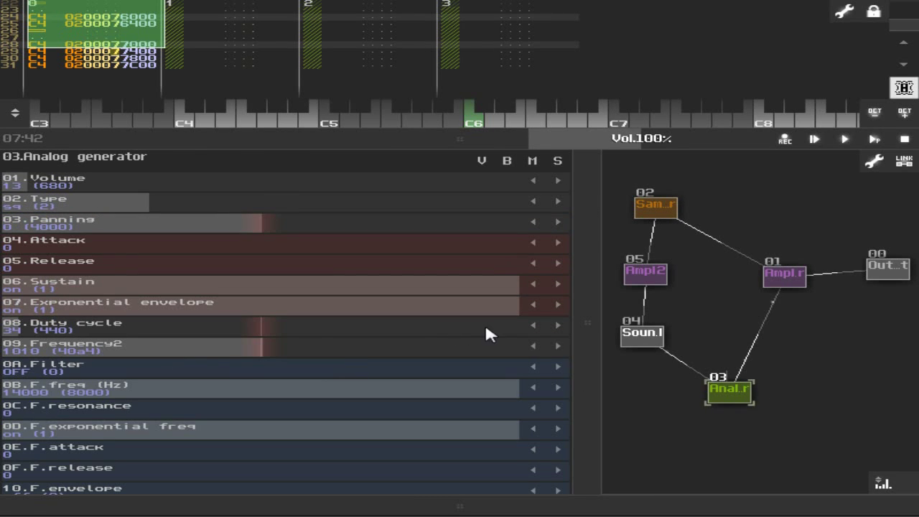
click(632, 337)
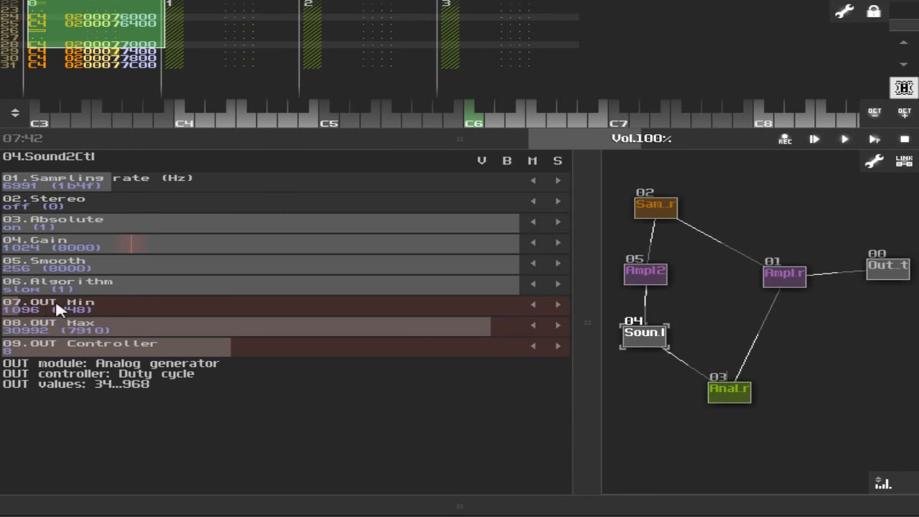
click(648, 207)
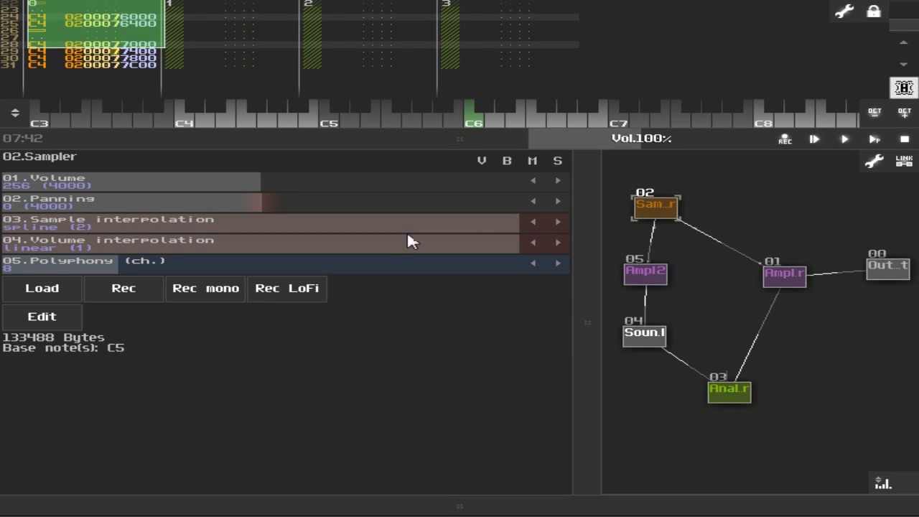
Nudge the second Amplifier up-left in the module graph and check the Sampler and Sound2Ctl
drag(645, 281, 638, 267)
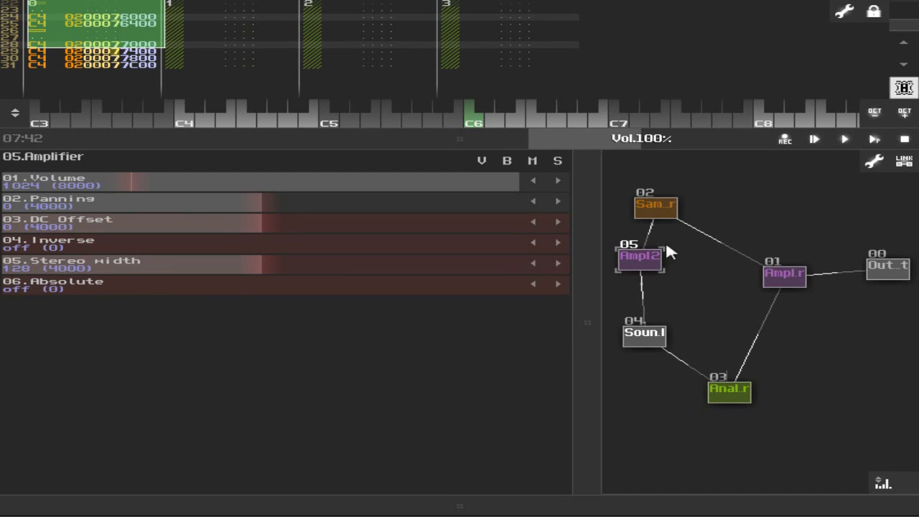
click(657, 208)
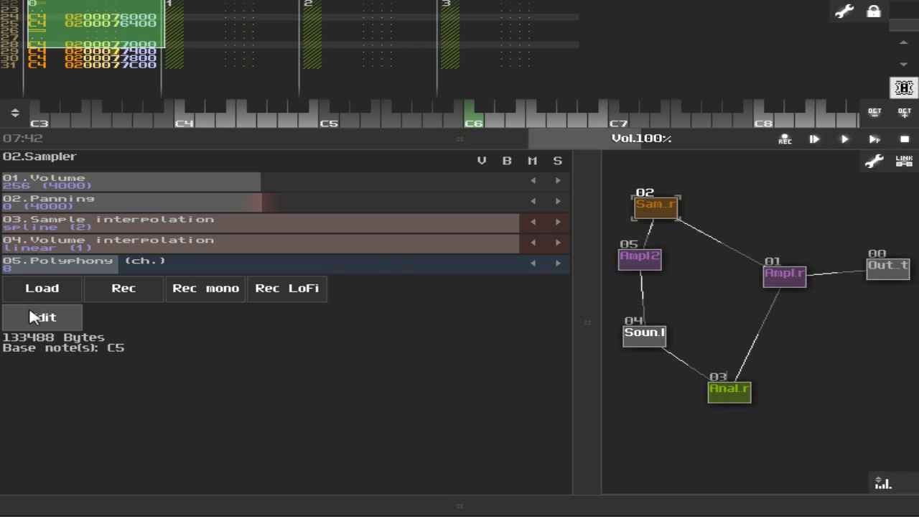
click(649, 339)
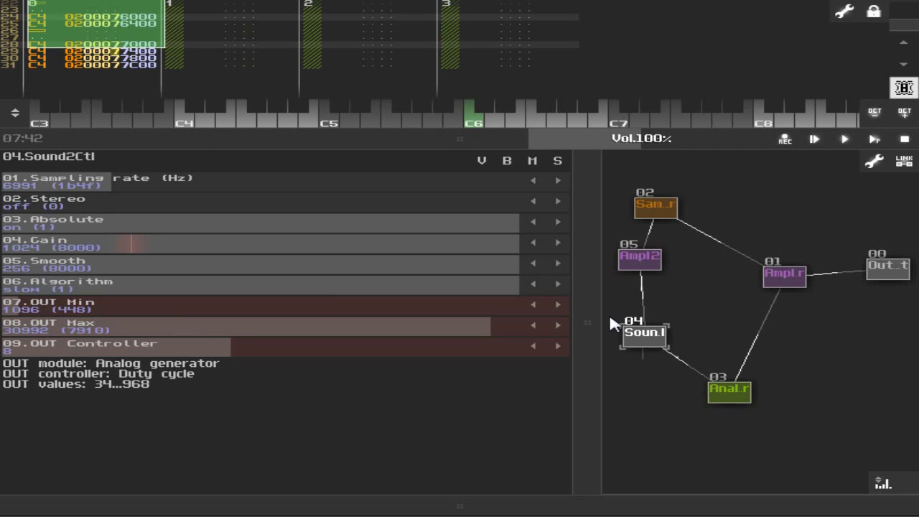
Enlarge the pattern area, play the loop once, then shrink it and show Sound2Ctl
drag(100, 76, 226, 101)
drag(459, 98, 216, 210)
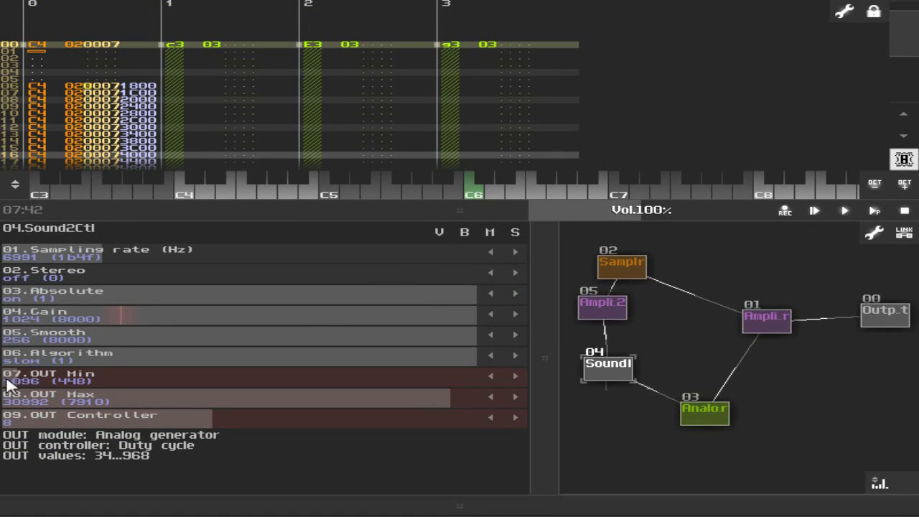
click(697, 419)
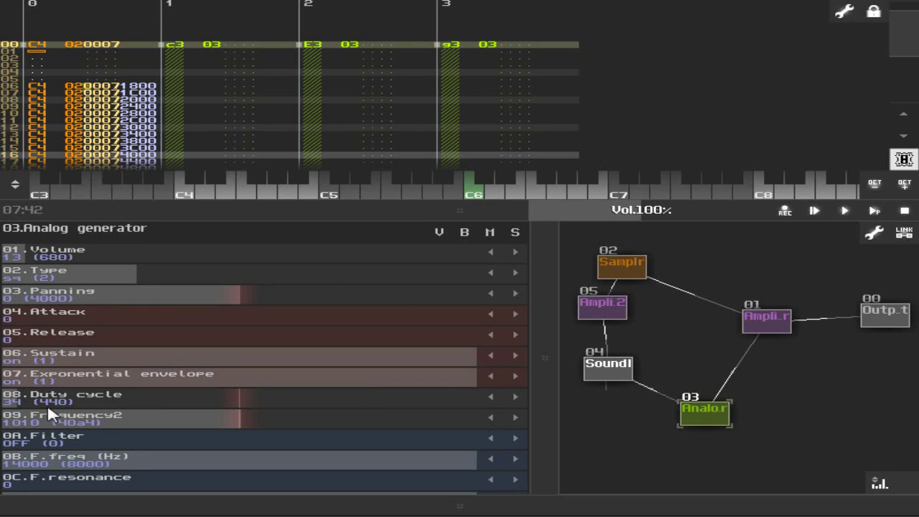
click(873, 210)
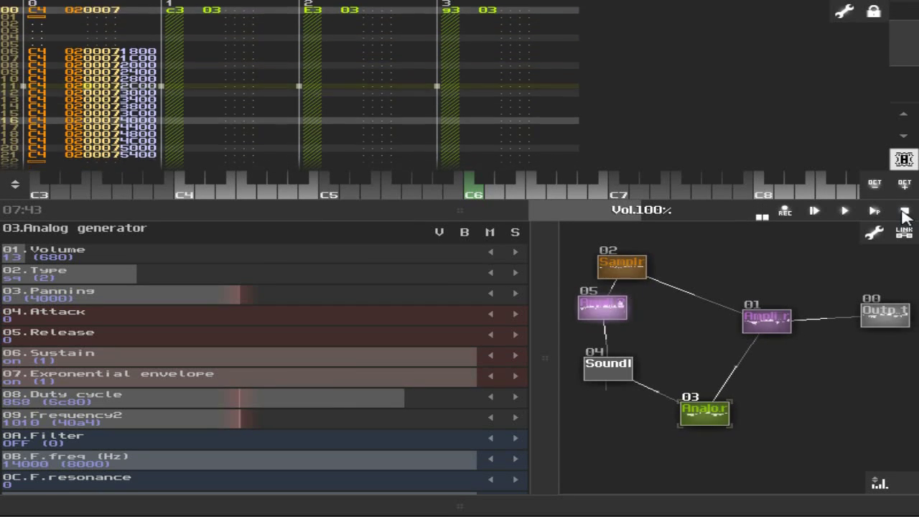
click(905, 210)
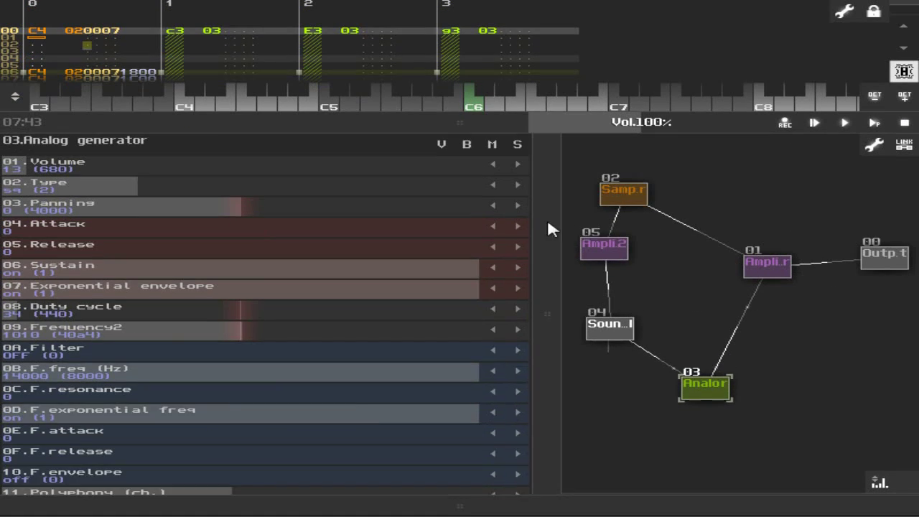
click(603, 246)
click(609, 326)
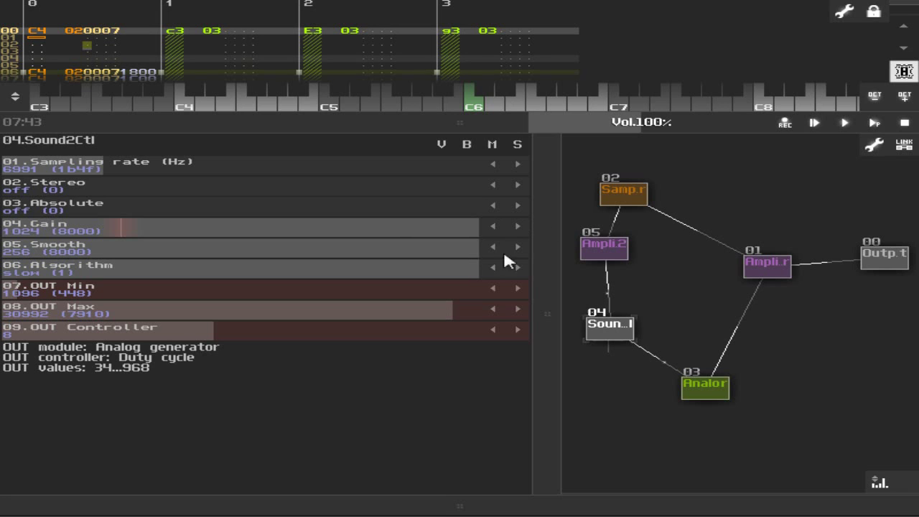
Turn Sound2Ctl's Absolute option on, enlarge the pattern area, and move to drum-track rows 01-02
click(493, 209)
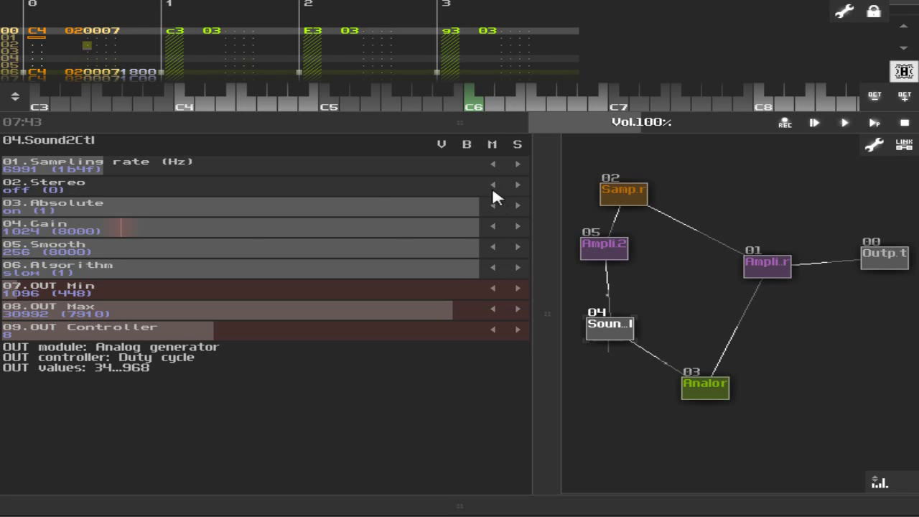
drag(488, 118, 489, 252)
click(39, 108)
drag(39, 111, 38, 128)
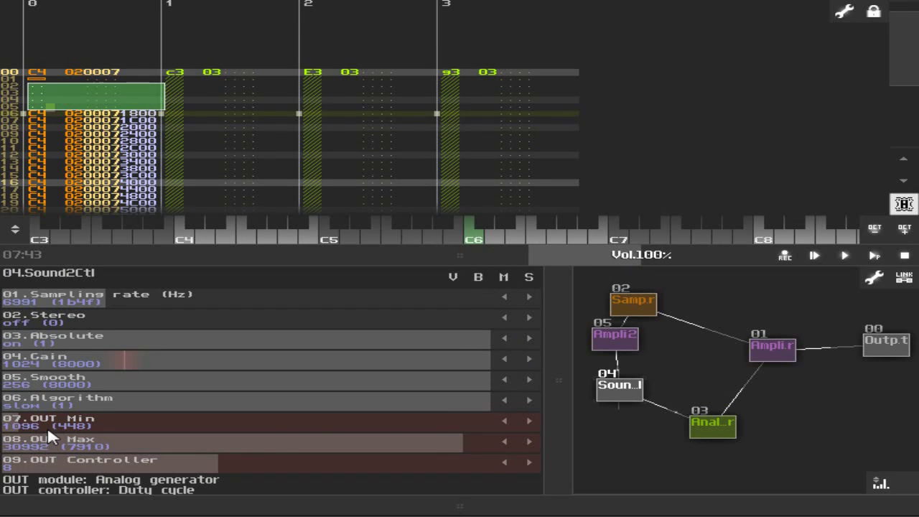
click(44, 86)
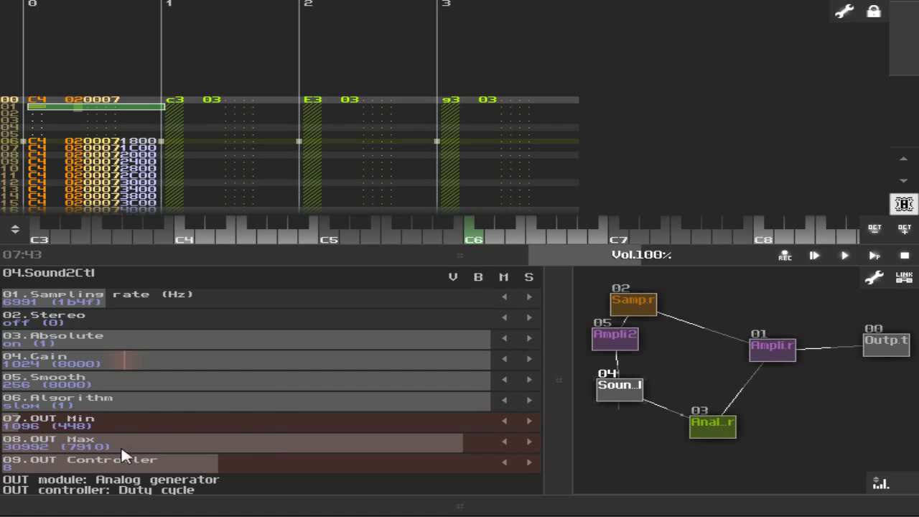
Switch the Absolute option off and select row 02 of track 0 in the pattern
click(503, 338)
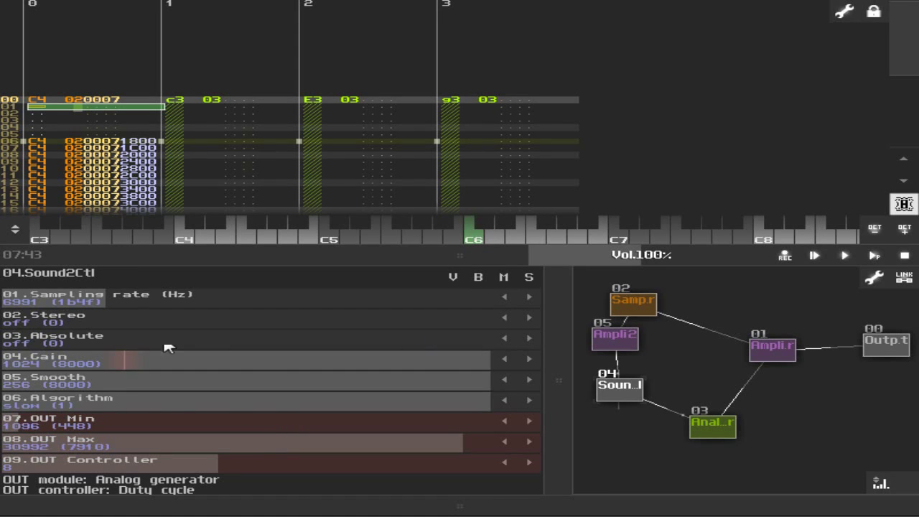
click(63, 99)
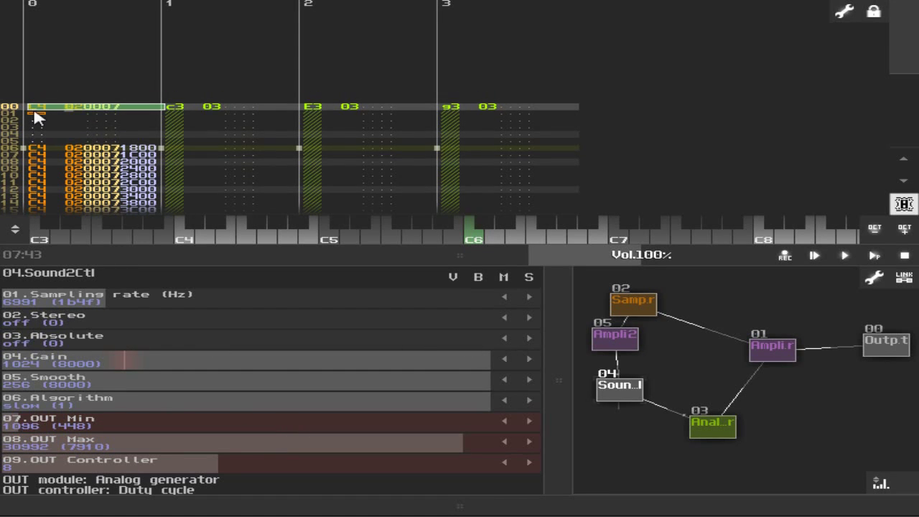
click(37, 114)
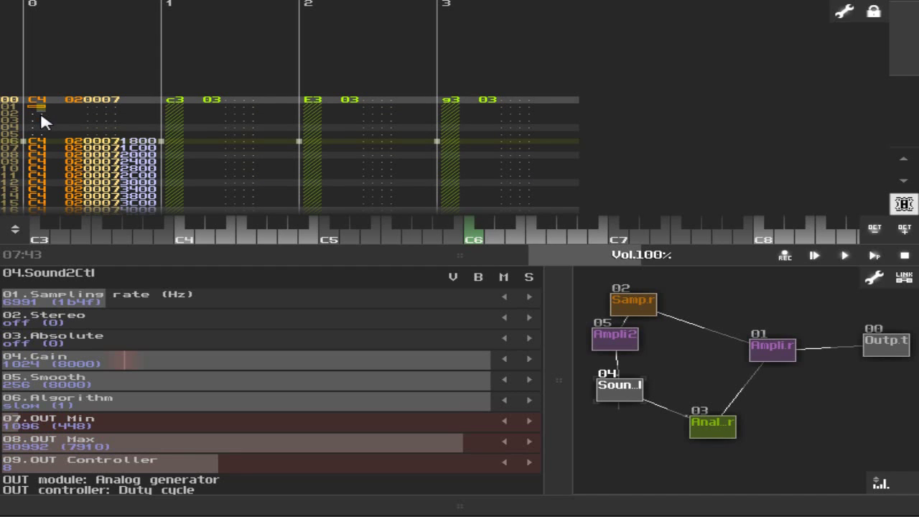
click(36, 112)
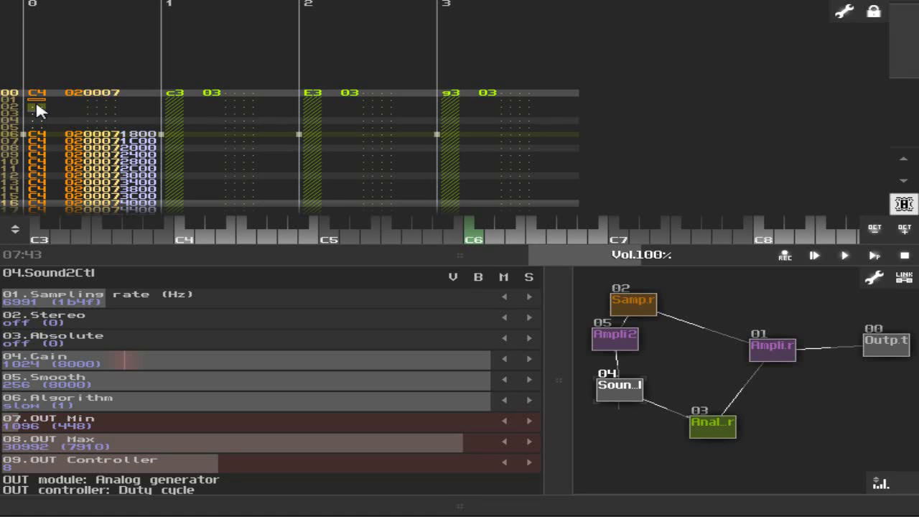
drag(37, 108, 50, 108)
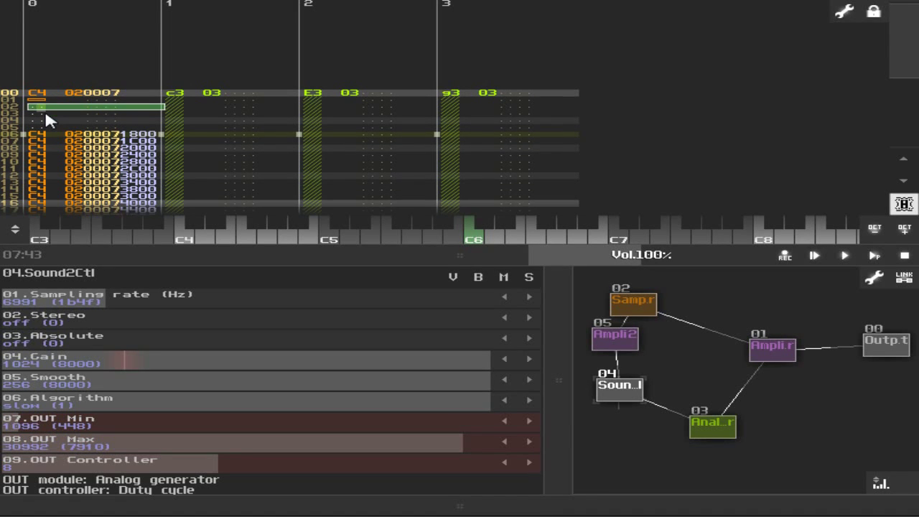
click(37, 111)
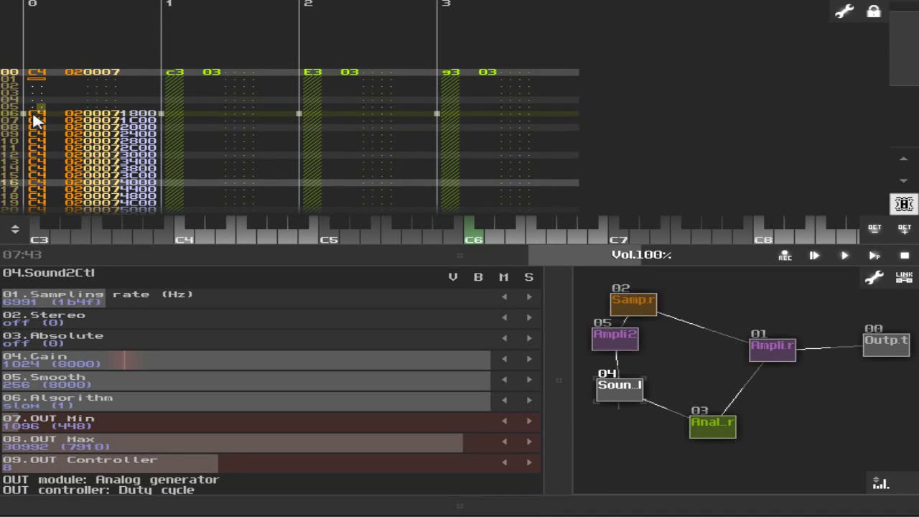
drag(33, 115, 46, 115)
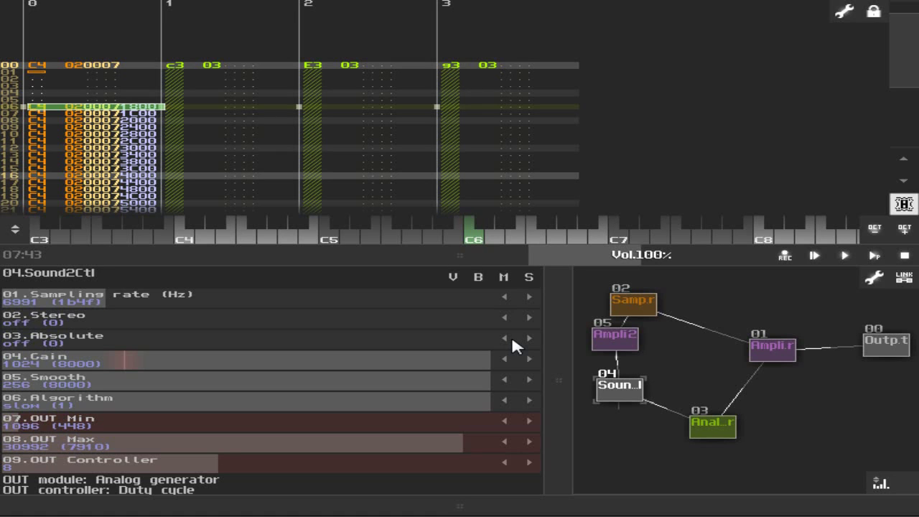
Play the loop watching the Analog generator's Duty cycle, then stop and check the Sampler and Sound2Ctl
click(874, 256)
click(712, 423)
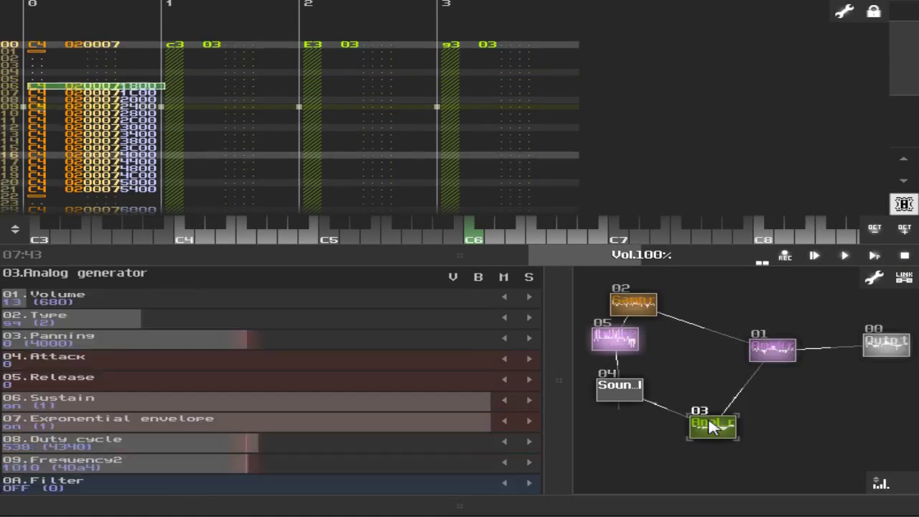
scroll(238, 442, down, 1)
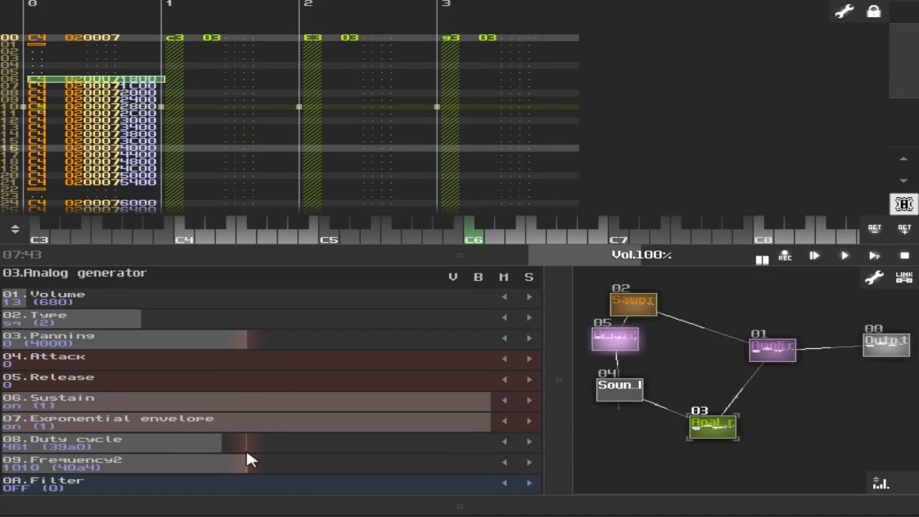
scroll(246, 454, up, 3)
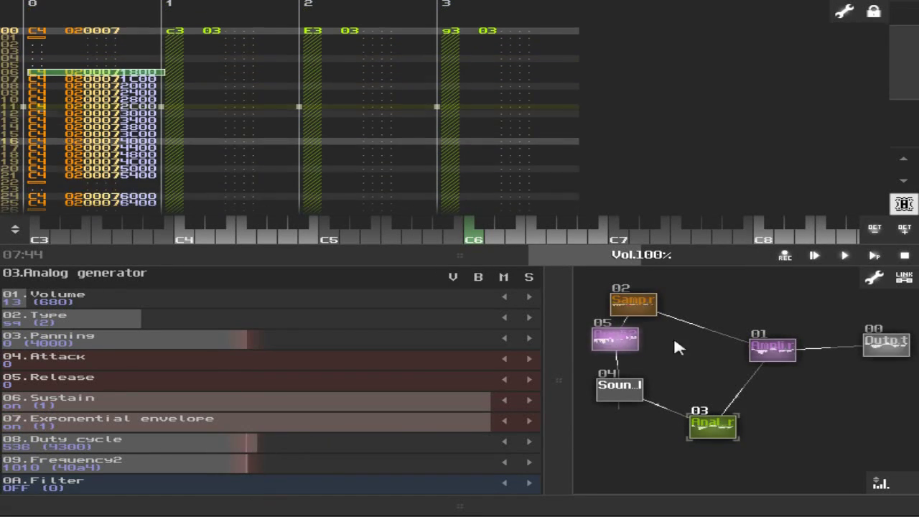
click(906, 257)
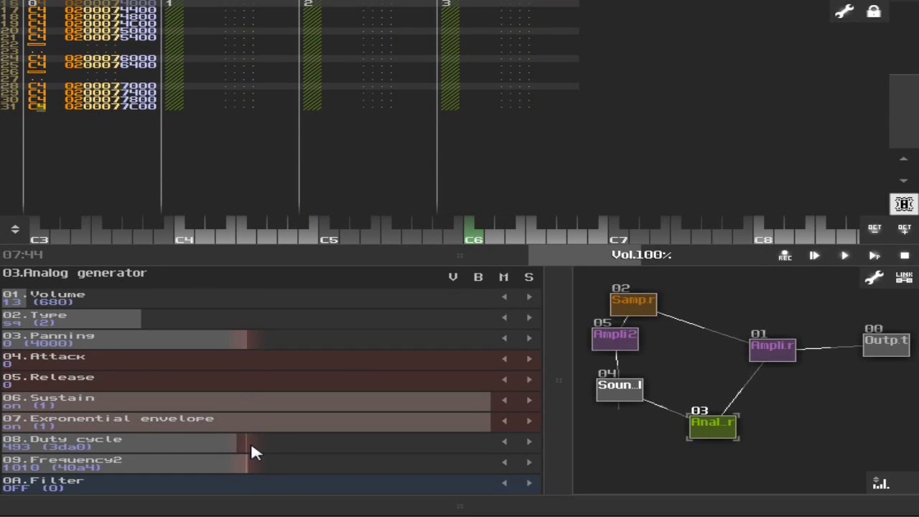
click(648, 311)
click(633, 398)
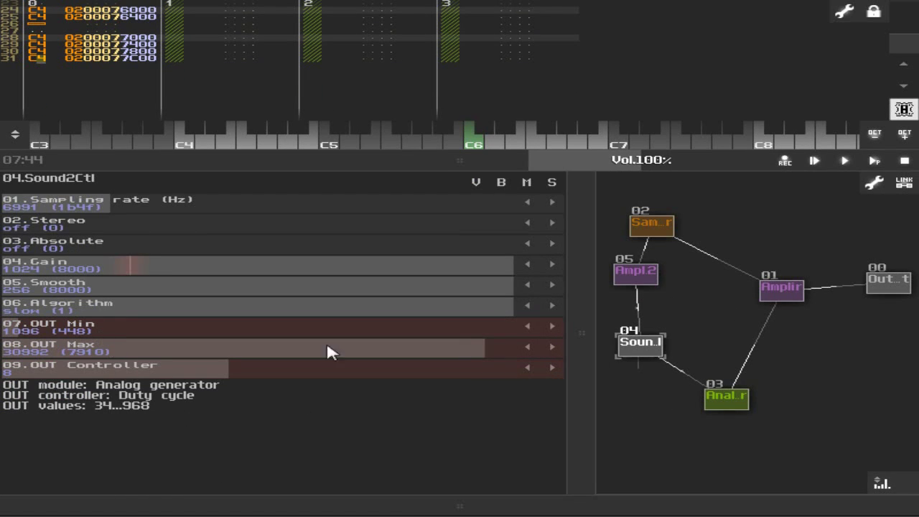
click(740, 400)
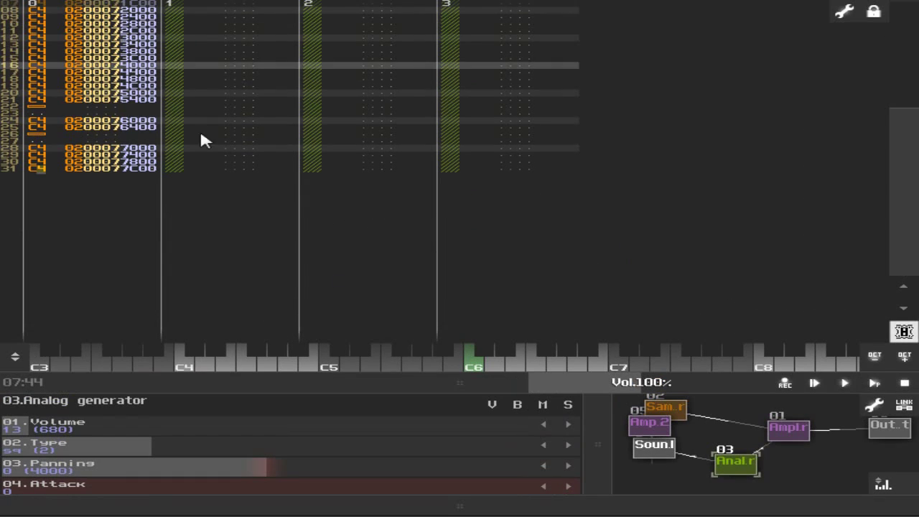
Give row 00 of channel 0 a C4 Sampler note and show the Sound2Ctl settings
click(28, 122)
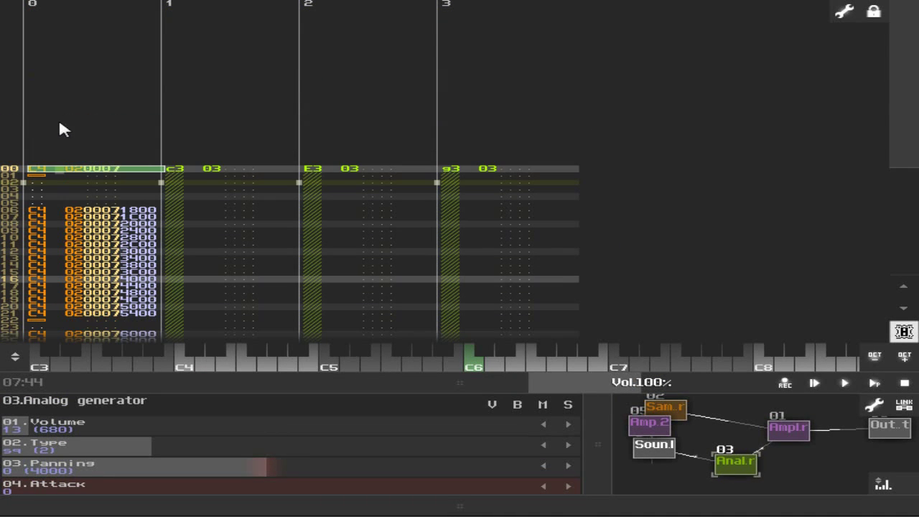
click(43, 179)
click(41, 175)
click(46, 178)
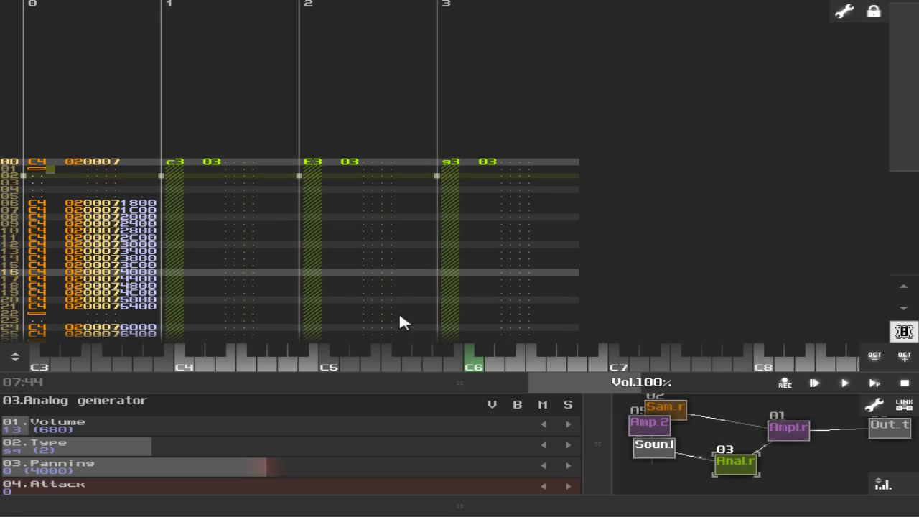
click(653, 445)
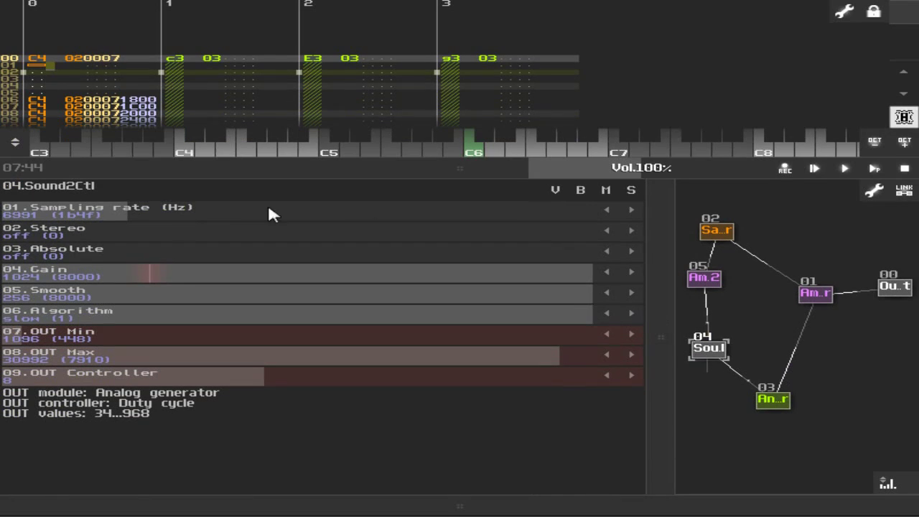
Lower the Sound2Ctl sampling rate to 95 Hz and play the loop to hear it
drag(186, 215, 86, 216)
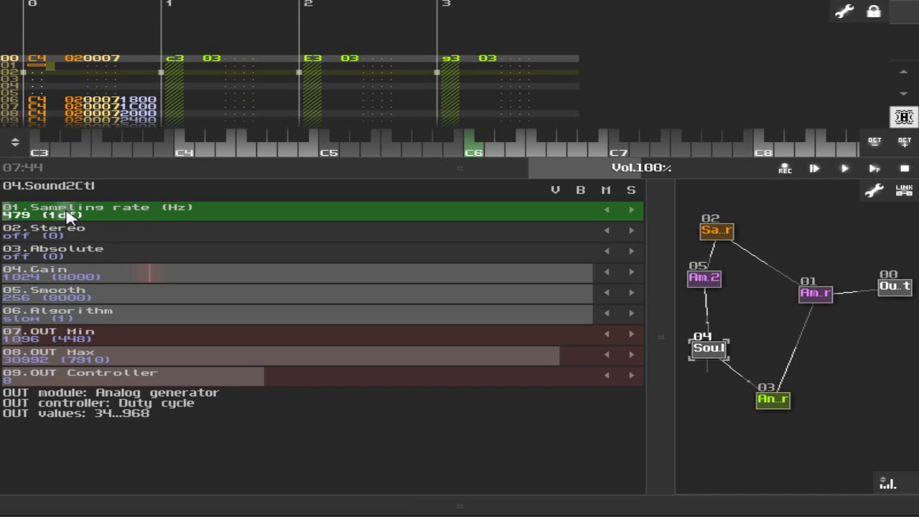
drag(67, 217, 66, 216)
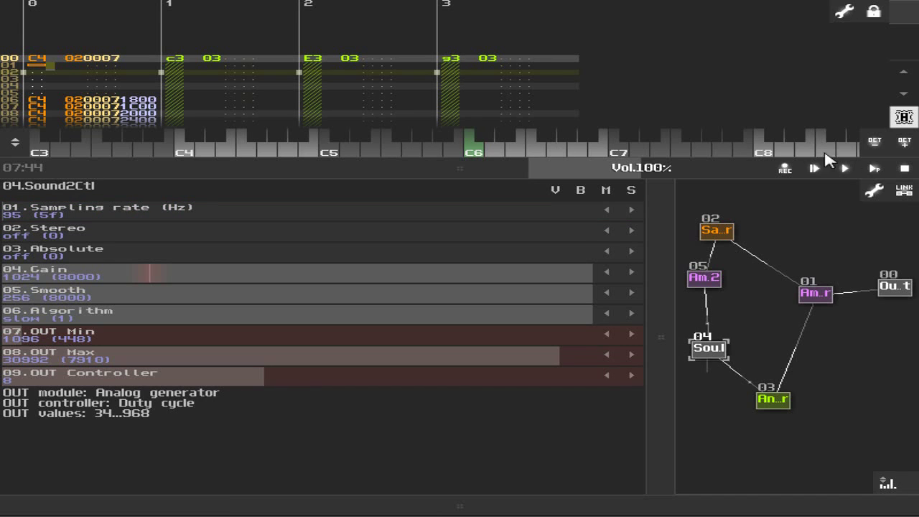
click(875, 168)
click(770, 400)
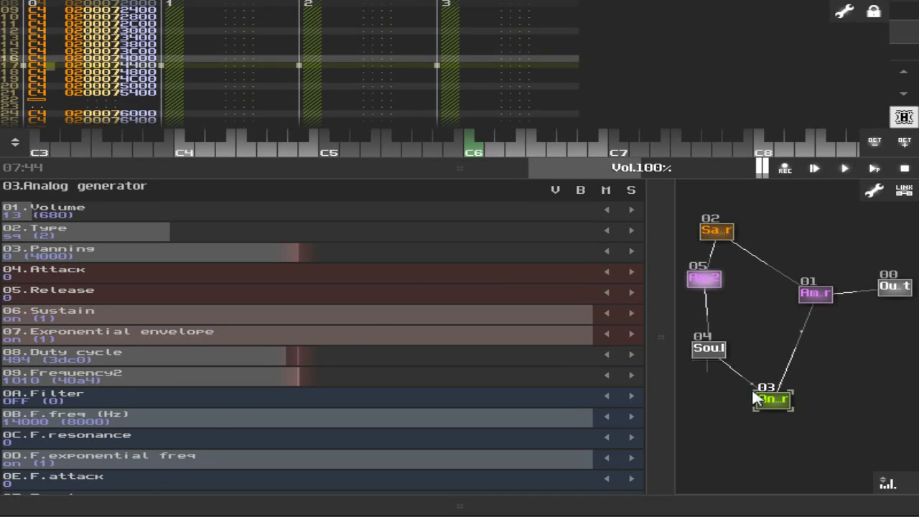
click(904, 169)
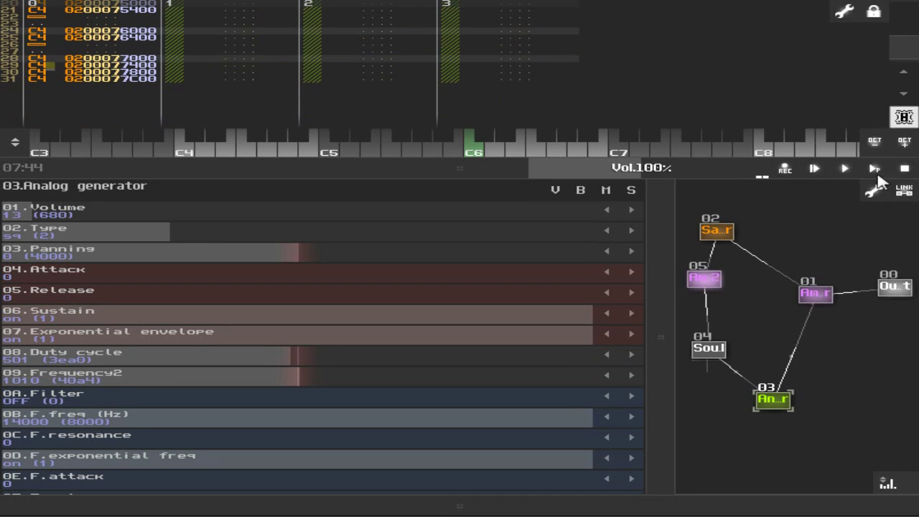
Nudge the Sound2Ctl and Analog generator modules and raise the sampling rate to 3120 Hz
click(708, 350)
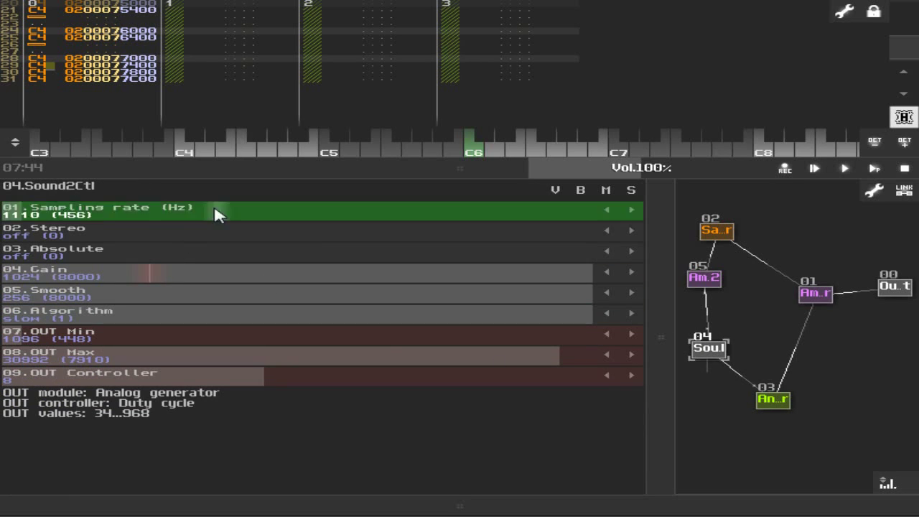
mouse_move(221, 210)
mouse_down()
mouse_move(297, 209)
mouse_move(202, 215)
mouse_move(216, 214)
mouse_move(212, 223)
mouse_up()
click(721, 233)
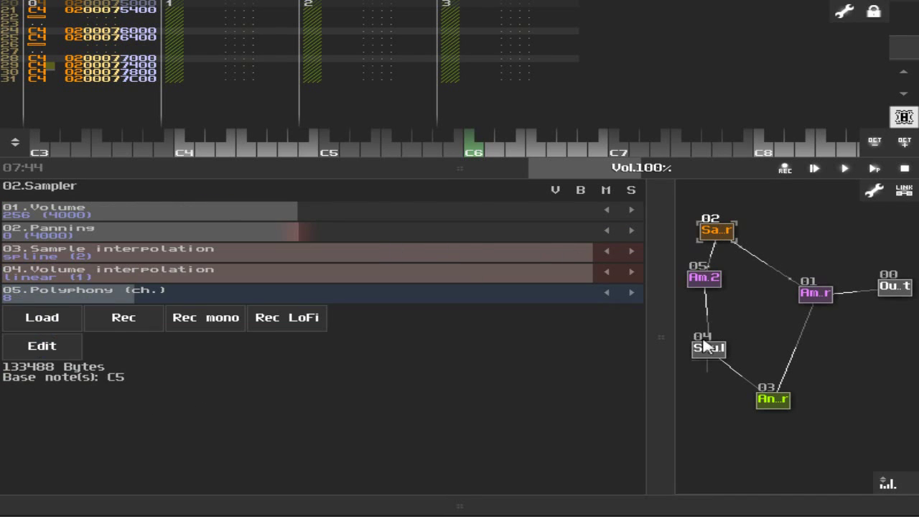
drag(709, 348, 703, 355)
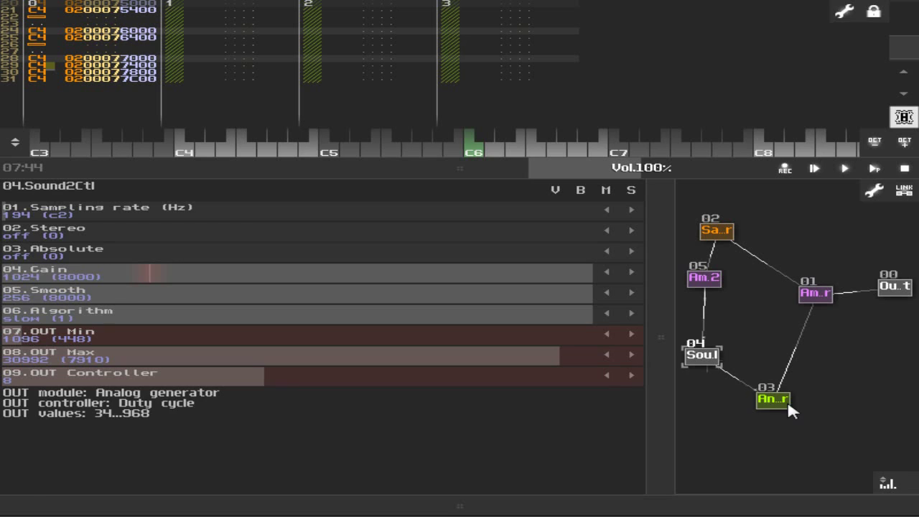
drag(788, 404, 768, 397)
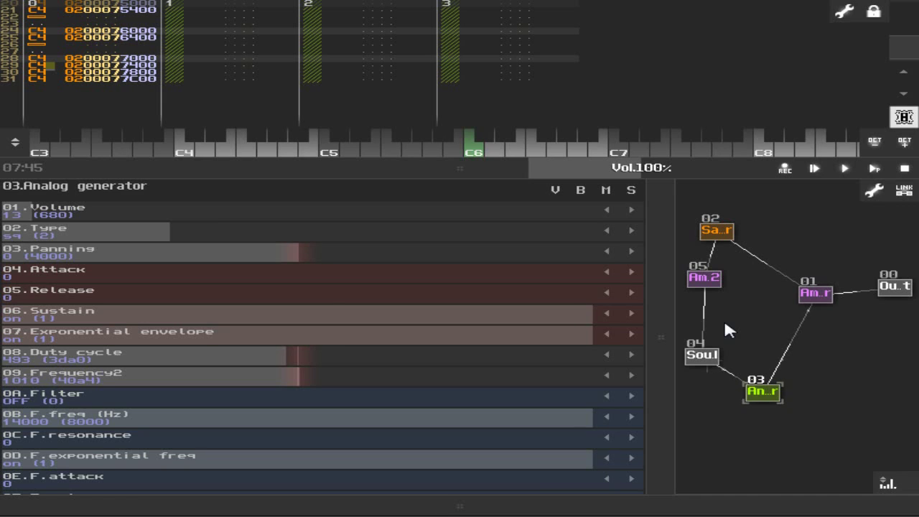
click(702, 357)
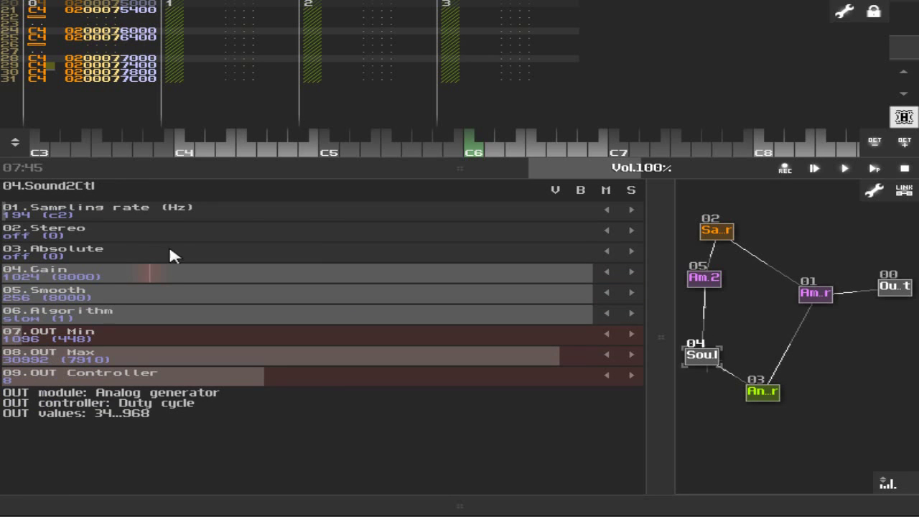
drag(108, 208, 165, 214)
Resize the pattern editor divider and show the Analog generator's settings
drag(321, 167, 324, 330)
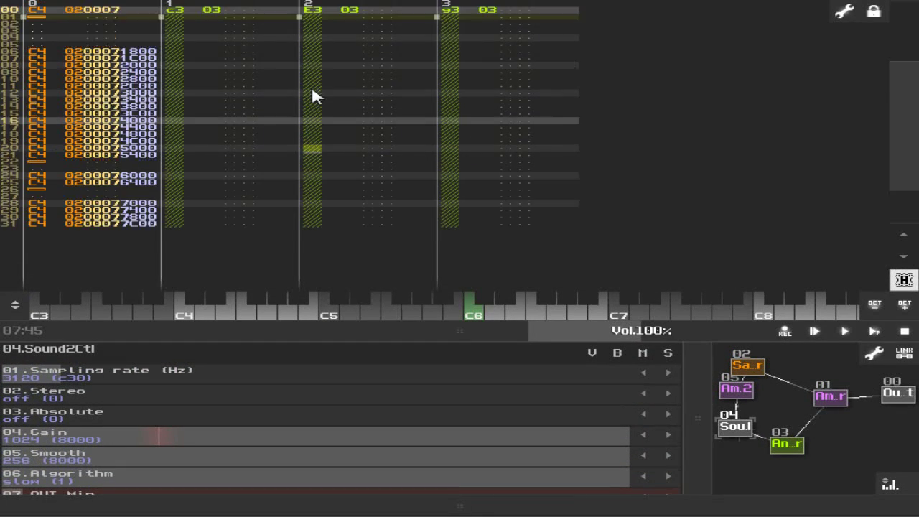
click(313, 91)
drag(431, 334, 302, 176)
click(684, 386)
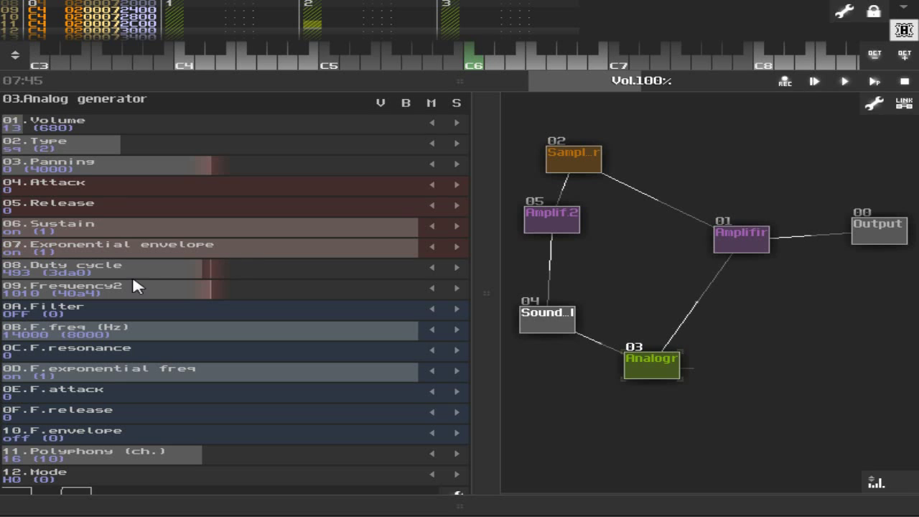
Shrink the pattern editor to enlarge the module map and settings, then play the song
drag(315, 73, 379, 336)
drag(443, 322, 394, 175)
drag(467, 174, 465, 303)
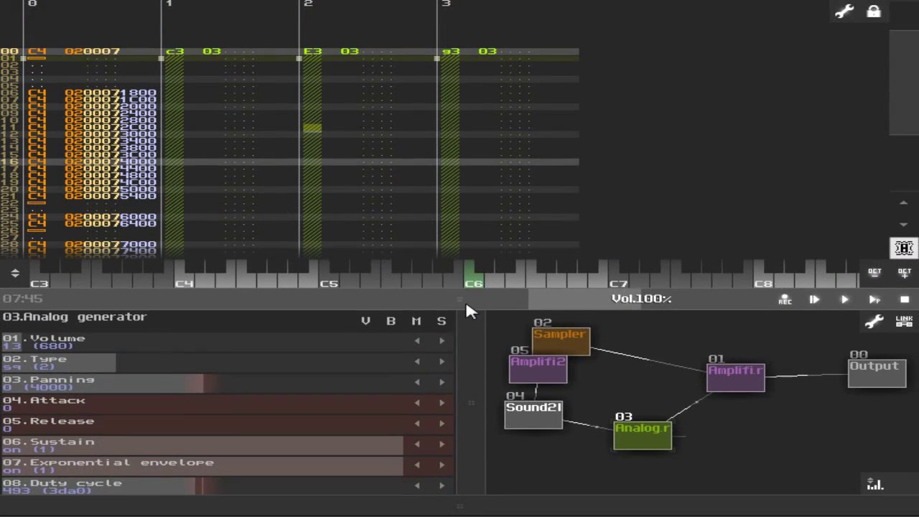
click(511, 408)
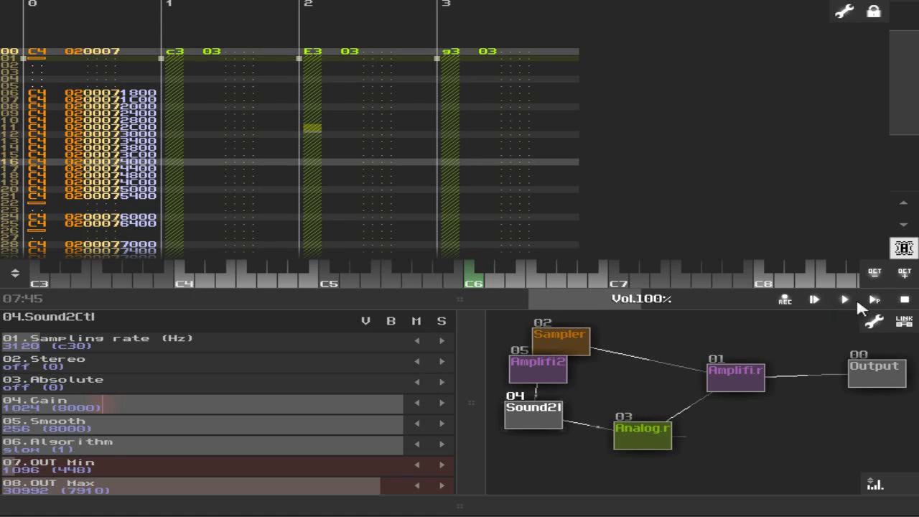
drag(483, 342, 468, 198)
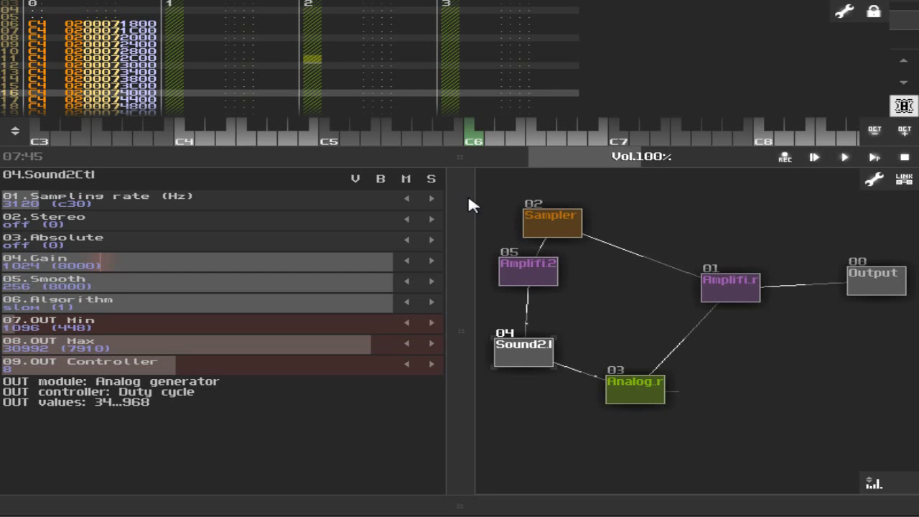
click(874, 160)
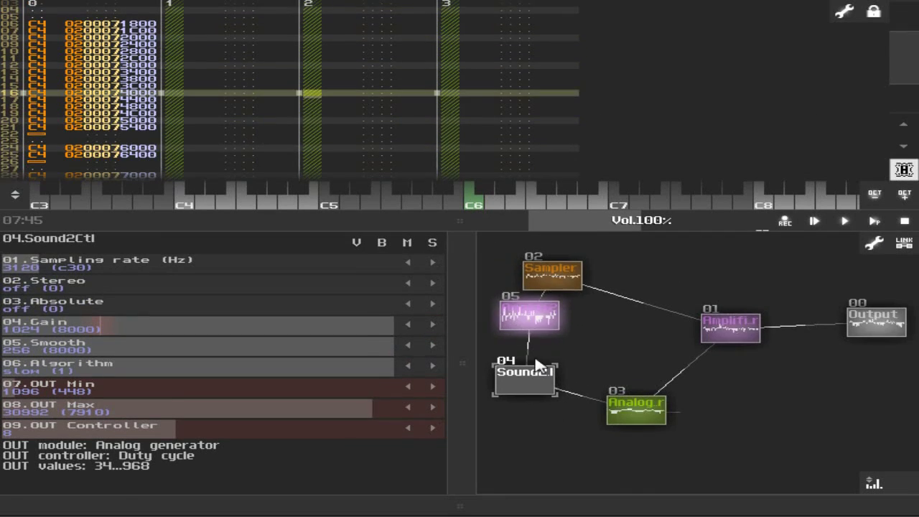
click(637, 402)
Set Sound2Ctl OUT Min to 0 and Smooth to 187 while watching the duty cycle
click(532, 381)
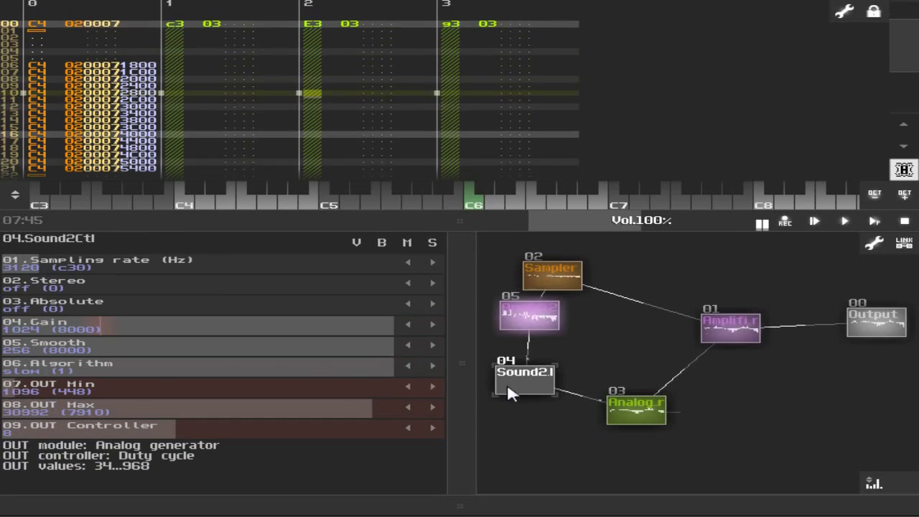
click(645, 421)
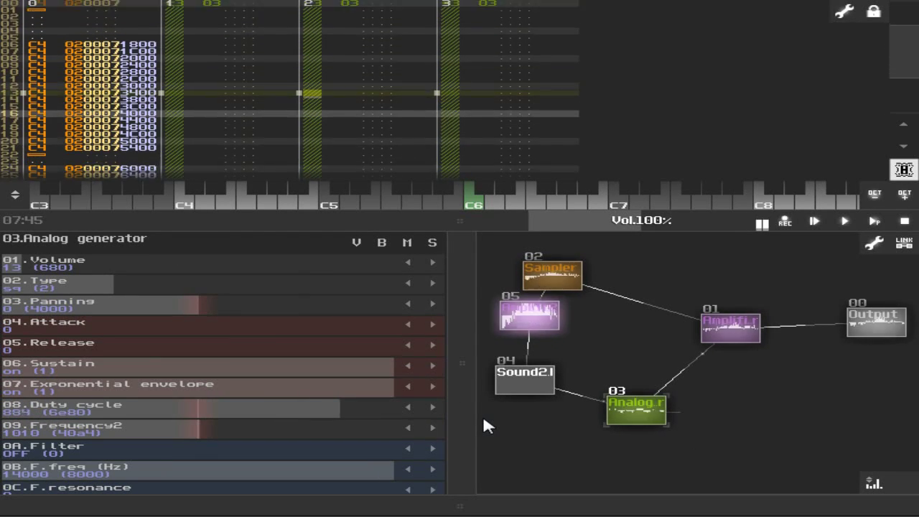
click(528, 379)
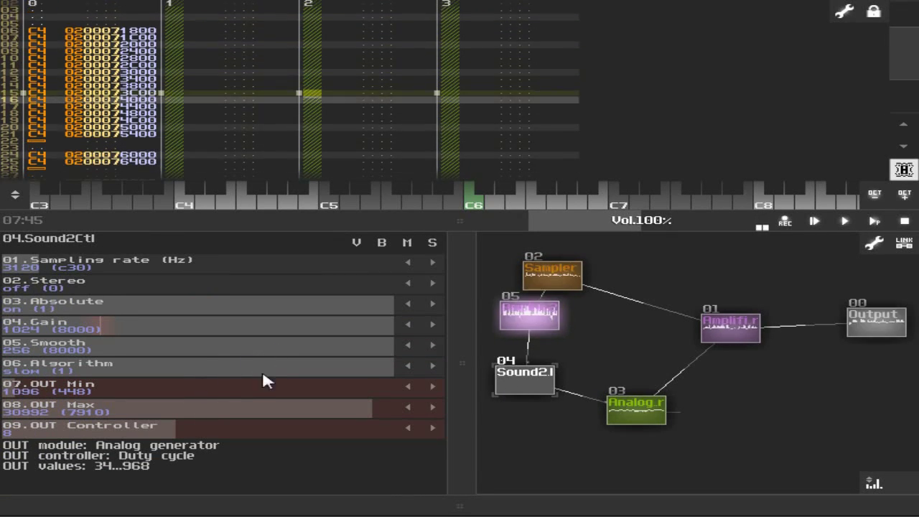
drag(252, 389, 155, 395)
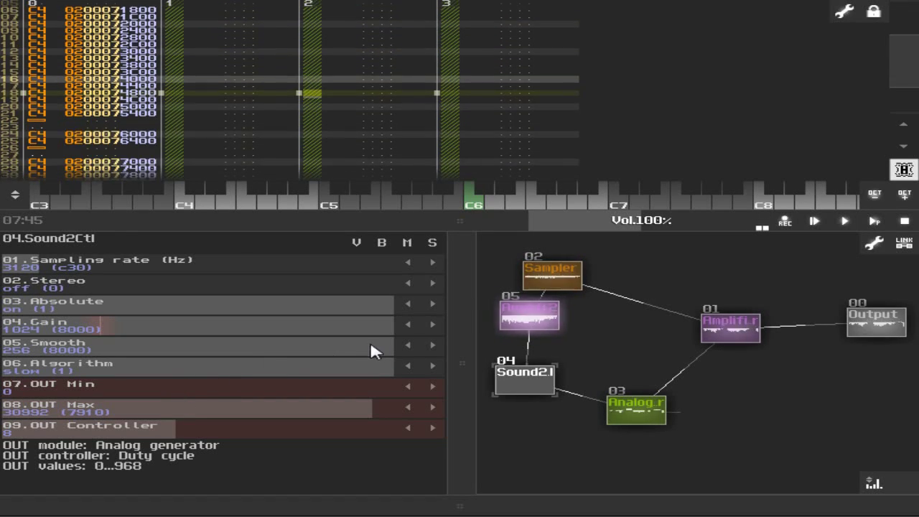
drag(208, 338, 266, 357)
click(659, 415)
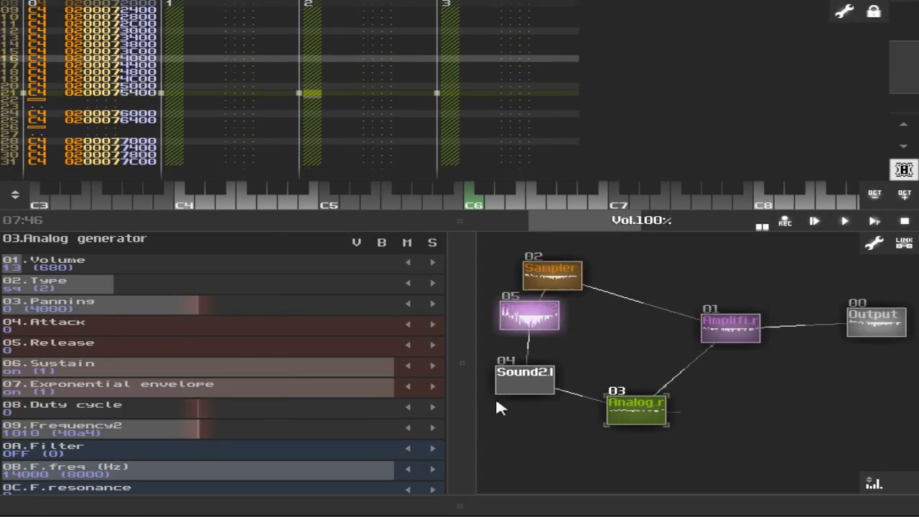
click(528, 386)
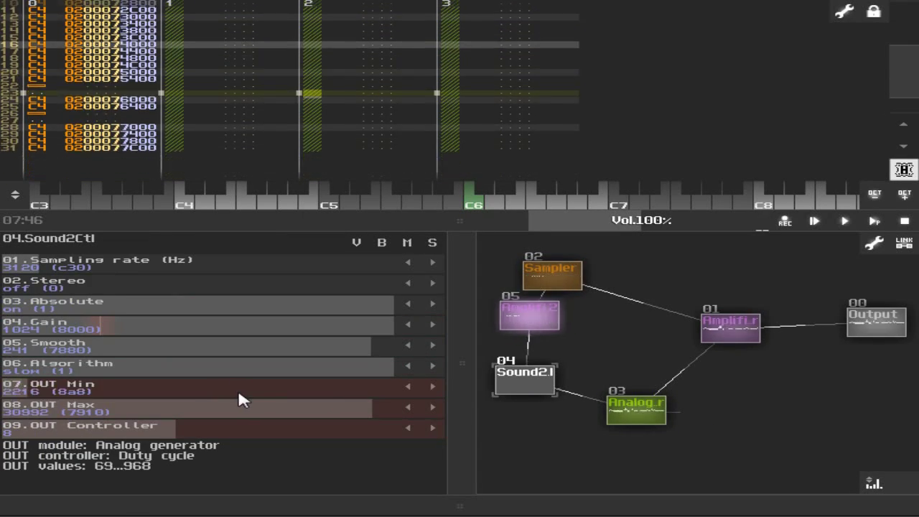
Change Sound2Ctl OUT Min to 488 and Smooth to 254, then stop playback
drag(238, 389, 216, 391)
click(632, 415)
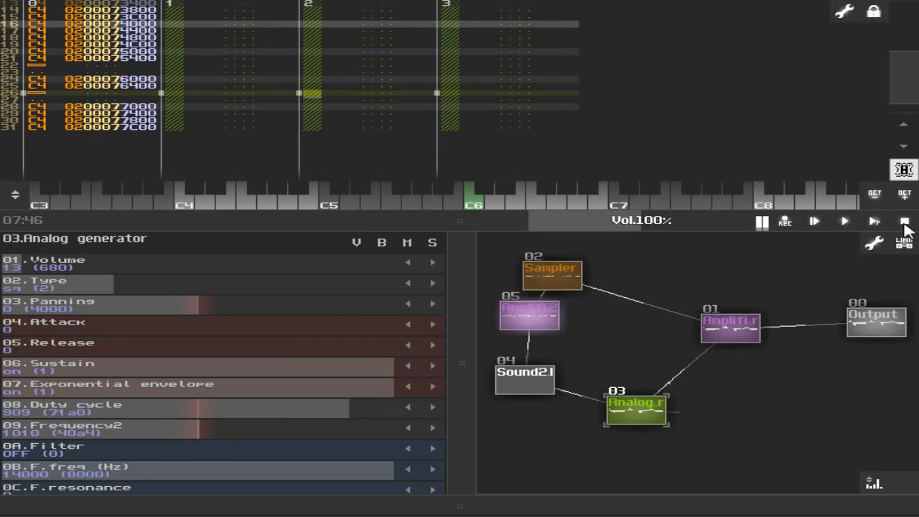
click(524, 379)
click(309, 345)
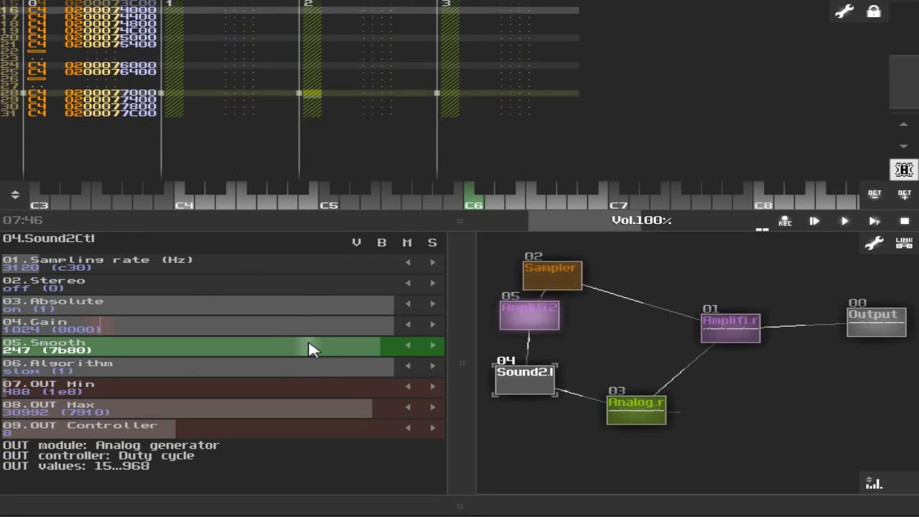
drag(272, 349, 287, 353)
click(668, 407)
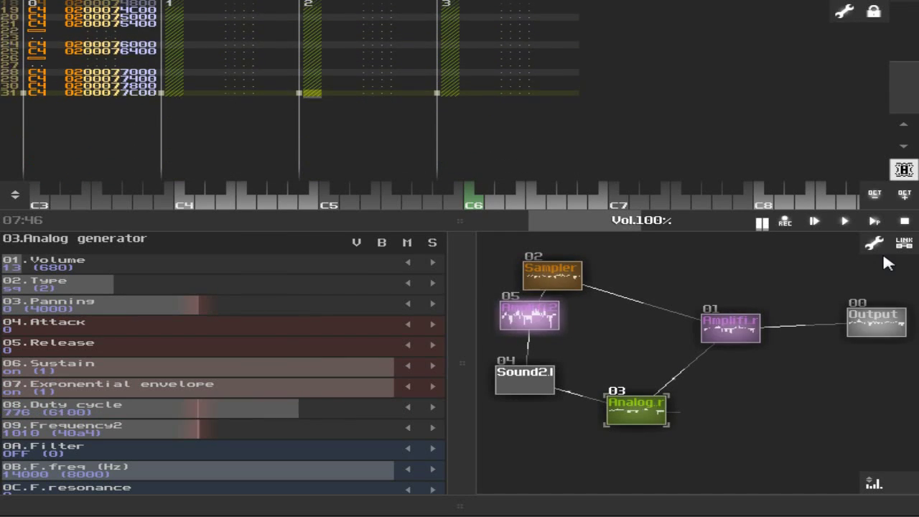
click(903, 221)
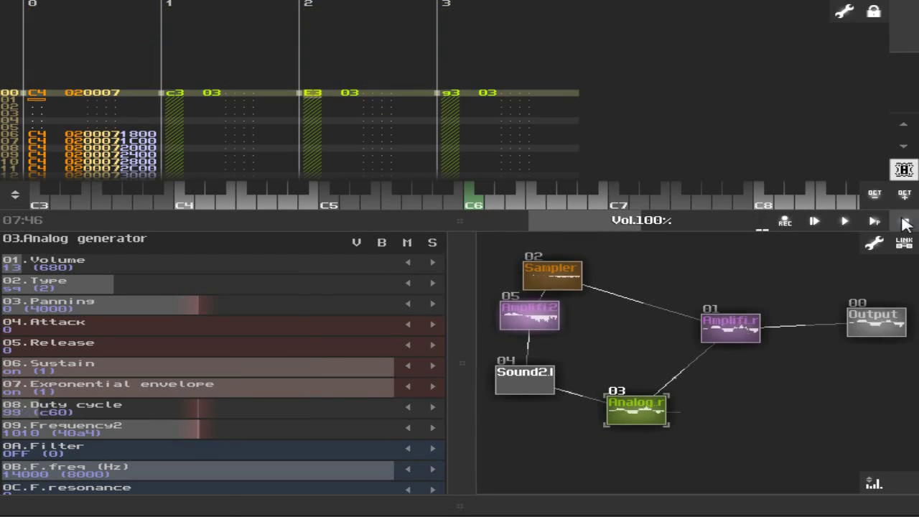